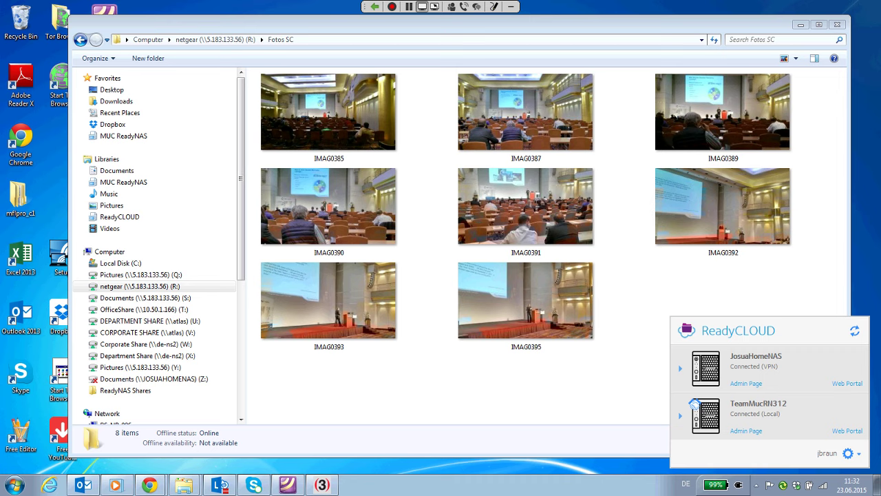
Step: Reopen the ReadyCLOUD panel from the tray's hidden notification icons
click(609, 303)
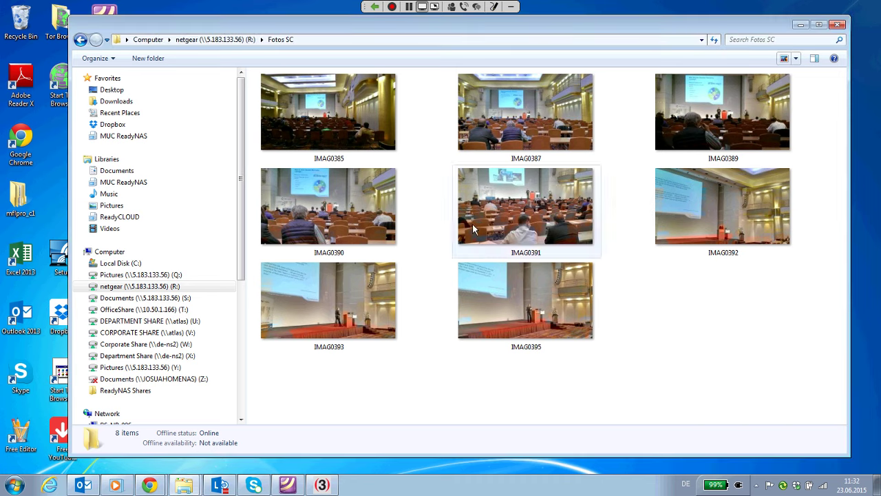
click(757, 486)
click(766, 405)
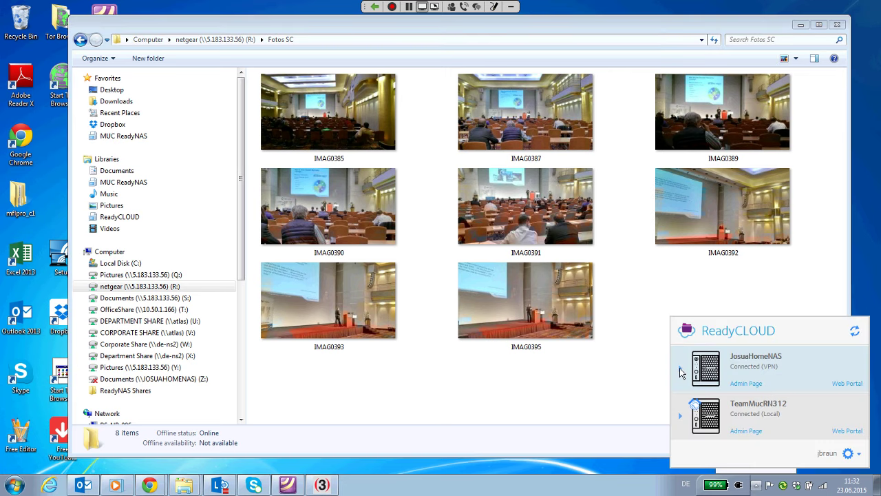
Step: Expand JosuaHomeNAS and browse its shares, including the up-to-date NETGEAR and SyncDEMO folders
click(680, 372)
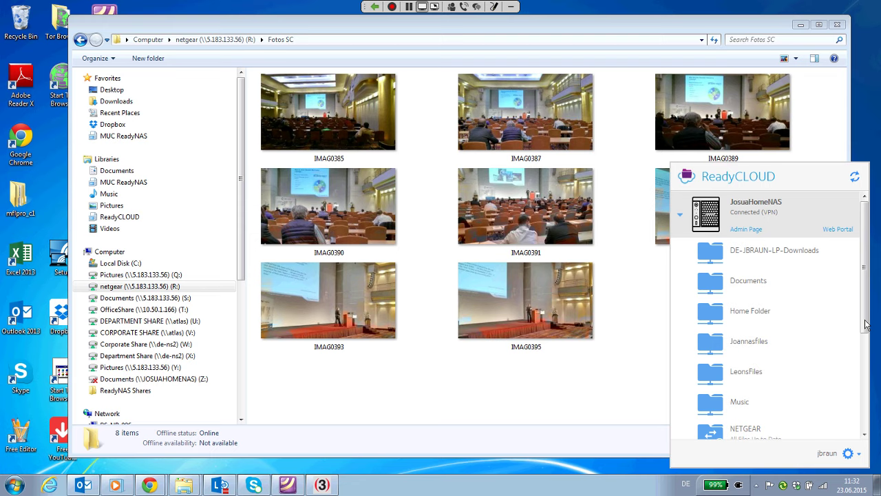
scroll(866, 323, down, 3)
scroll(863, 323, up, 3)
scroll(865, 297, down, 1)
scroll(865, 298, down, 4)
scroll(867, 286, up, 5)
drag(865, 318, 853, 420)
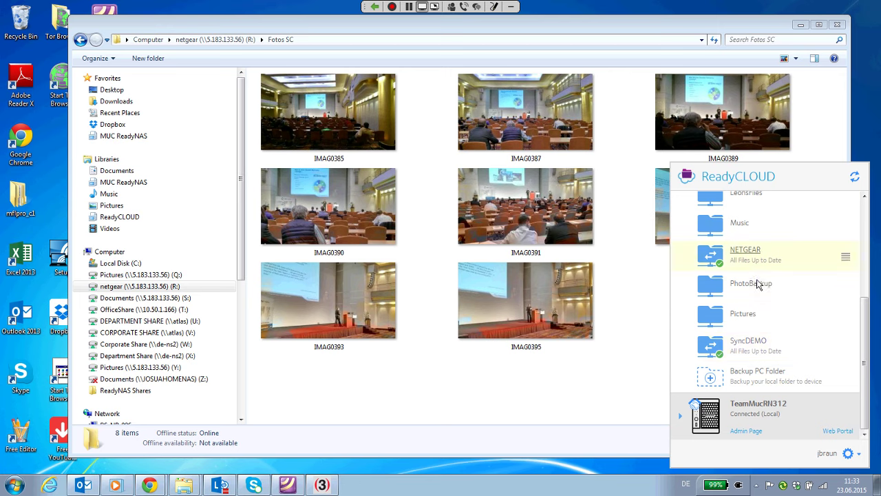
scroll(753, 256, up, 1)
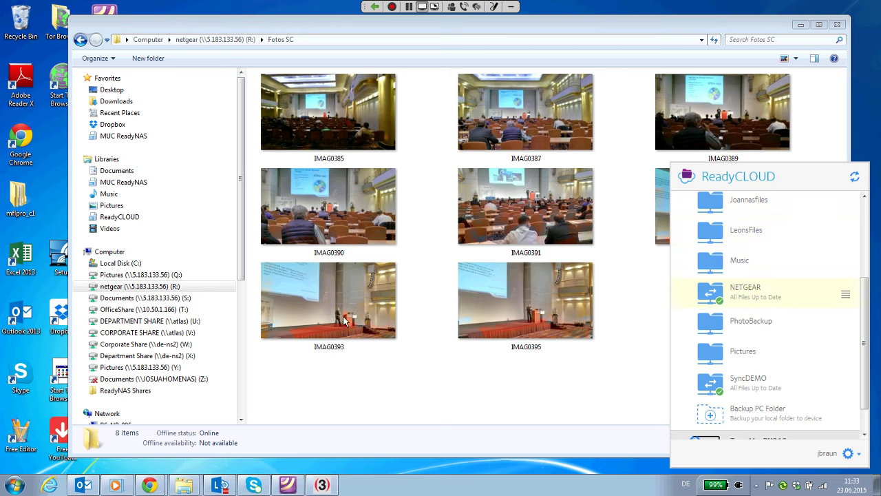
Step: Check the Music share's Sync with PC option, then show the ReadyCLOUD library's NETGEAR, OfficeShare and SyncDEMO folders
click(164, 287)
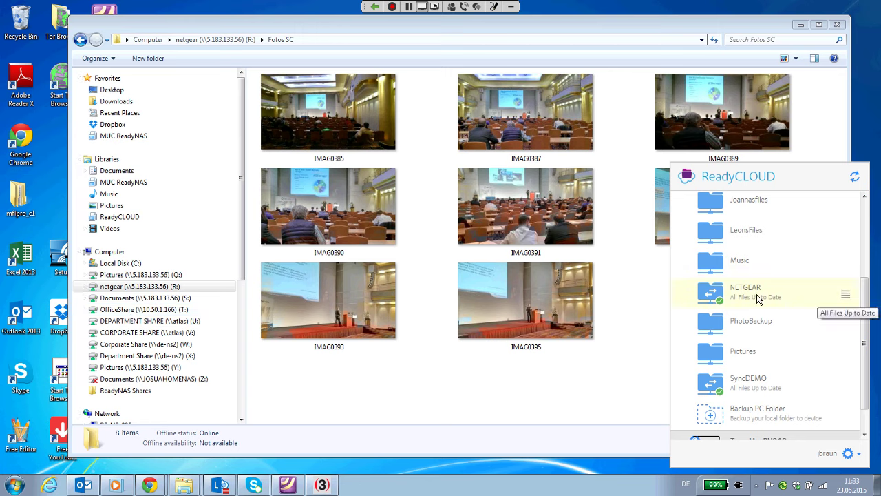
click(845, 266)
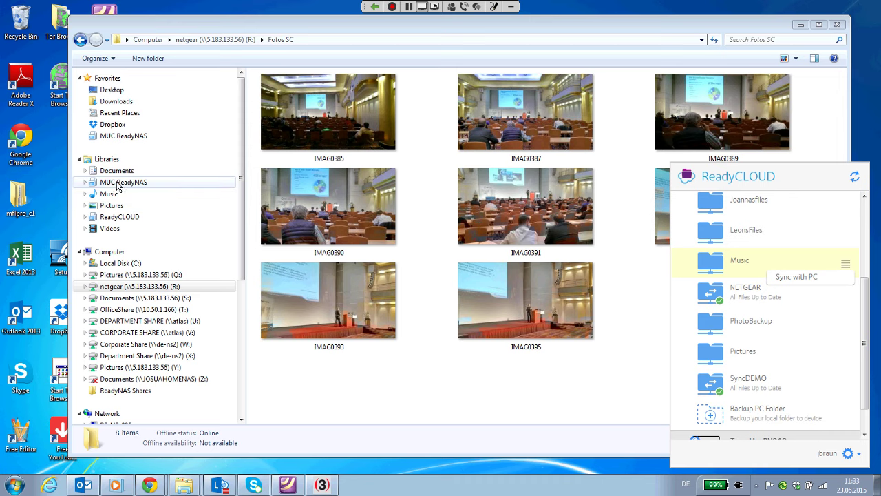
click(98, 218)
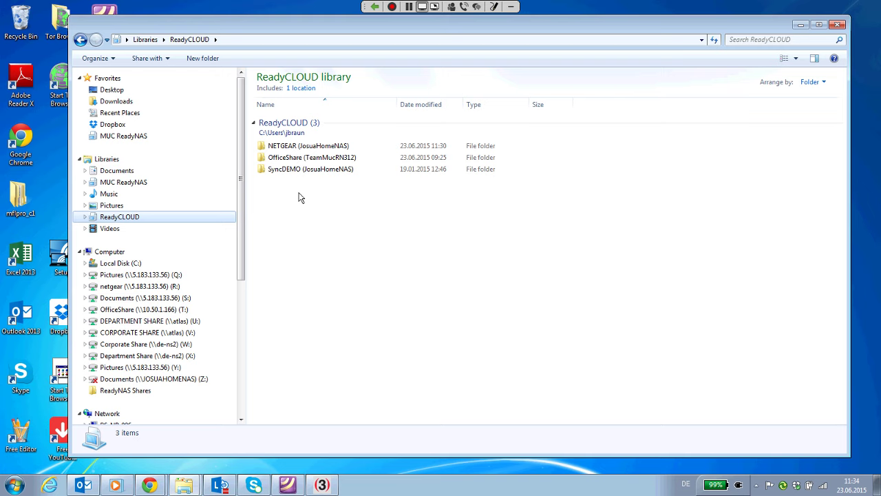
Step: Reopen the ReadyCLOUD tray panel and open the 18-item NETGEAR (JosuaHomeNAS) synced folder
click(756, 484)
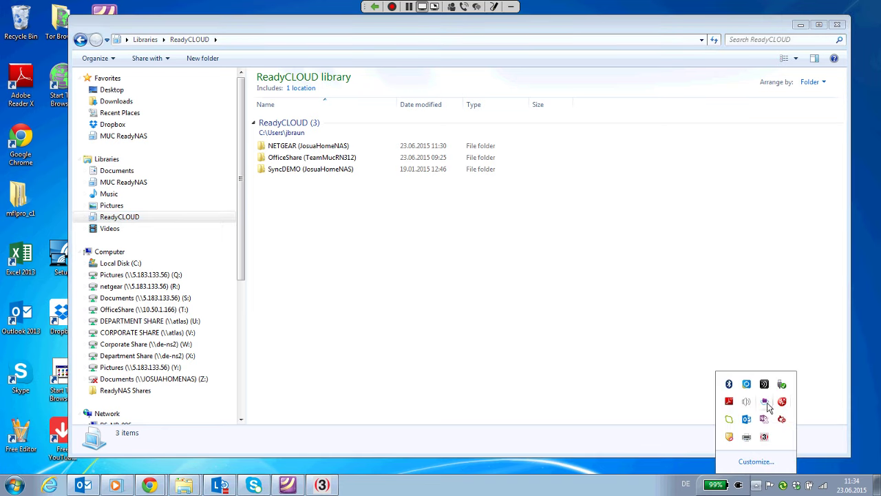
click(766, 404)
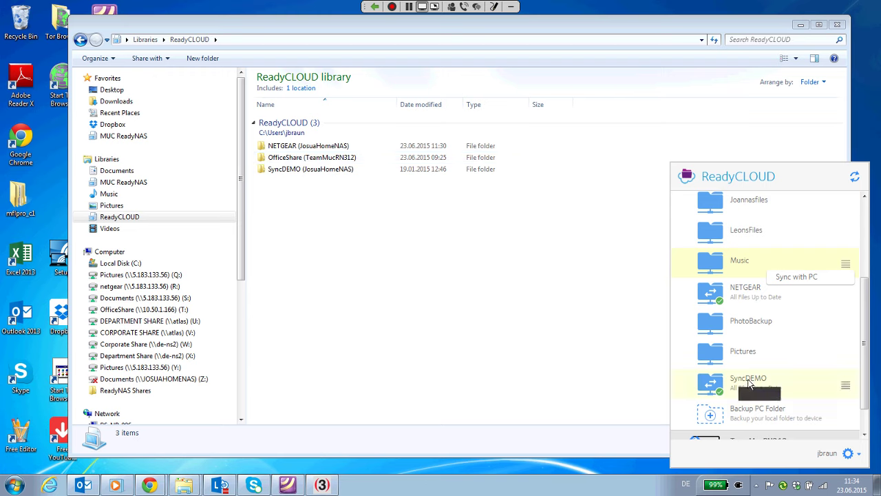
double_click(312, 146)
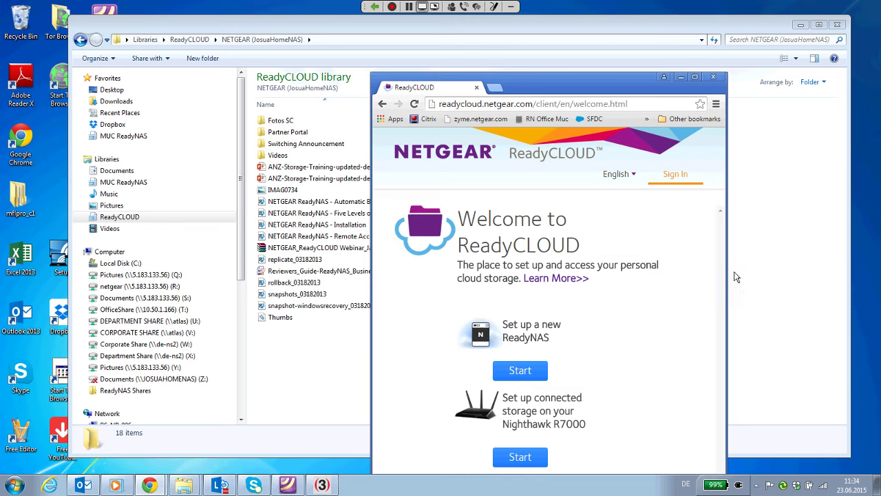
Step: Move and widen the ReadyCLOUD browser window, then bring up its Sign In form
drag(612, 81, 580, 74)
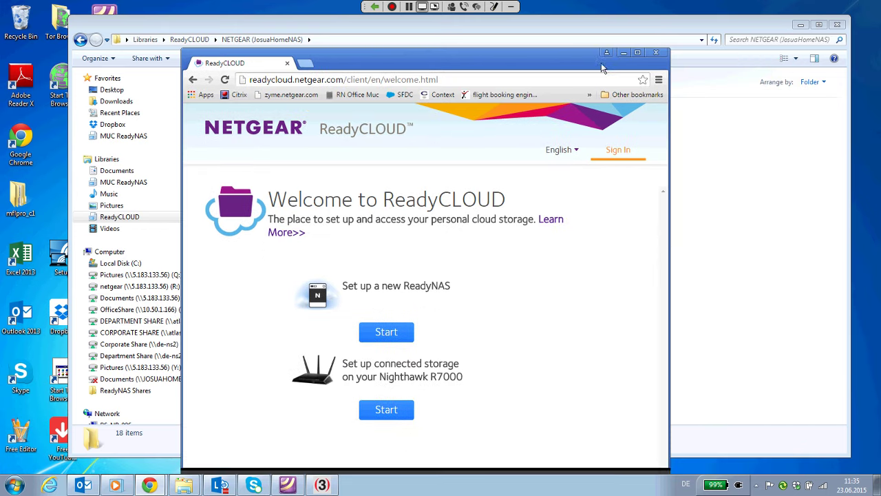
drag(673, 253, 763, 255)
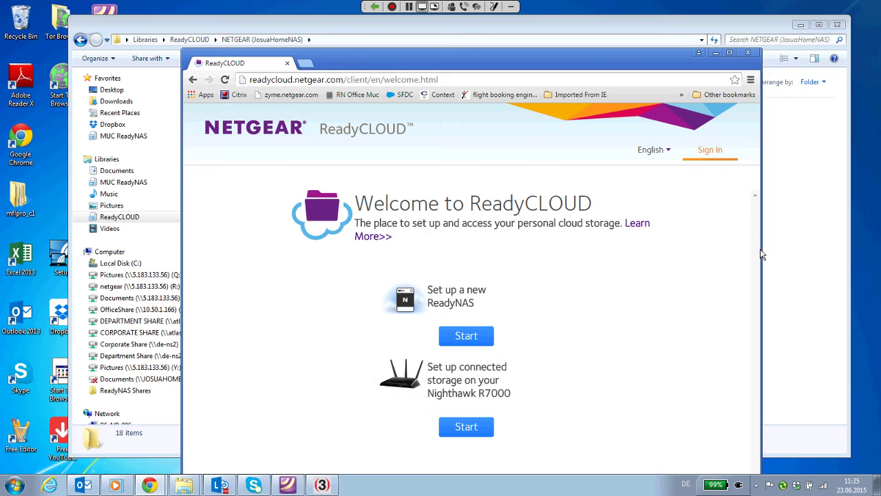
click(711, 152)
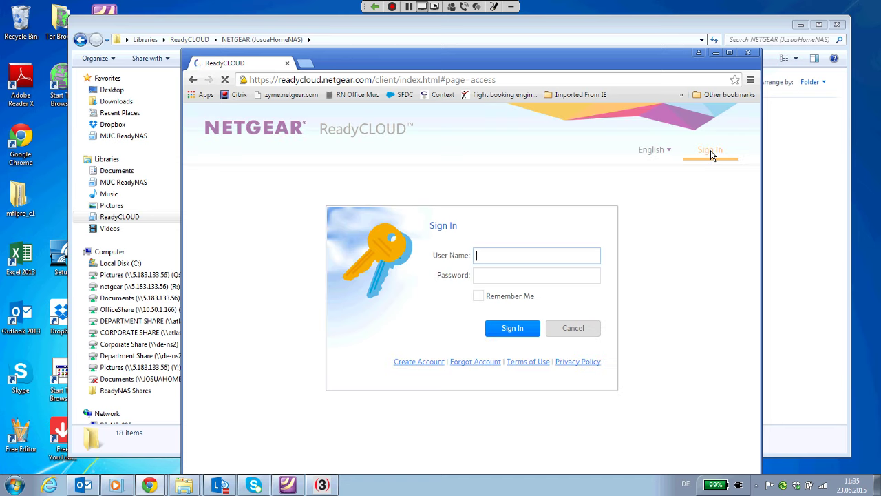
Step: Sign in with the account's user name and password to reach the Home page listing JosuaHomeNAS and TeamMucRN312
text(jbraun)
key(Tab)
text(••••••)
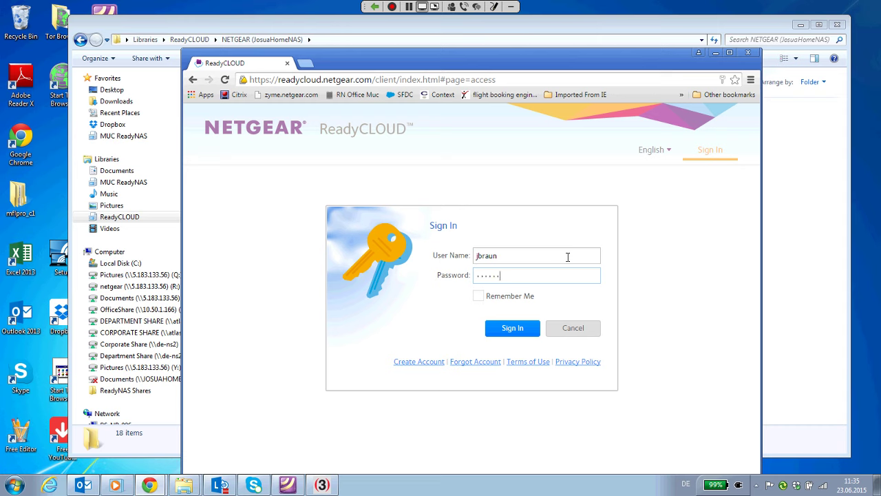
text(•••)
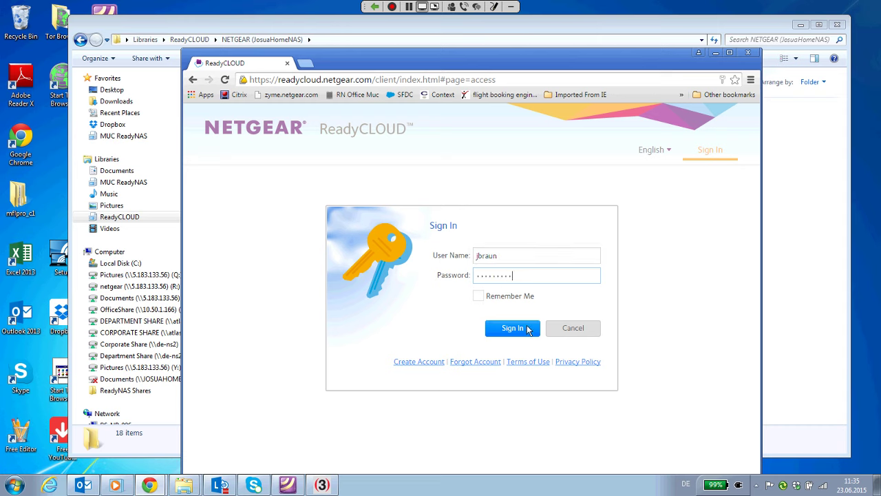
click(528, 330)
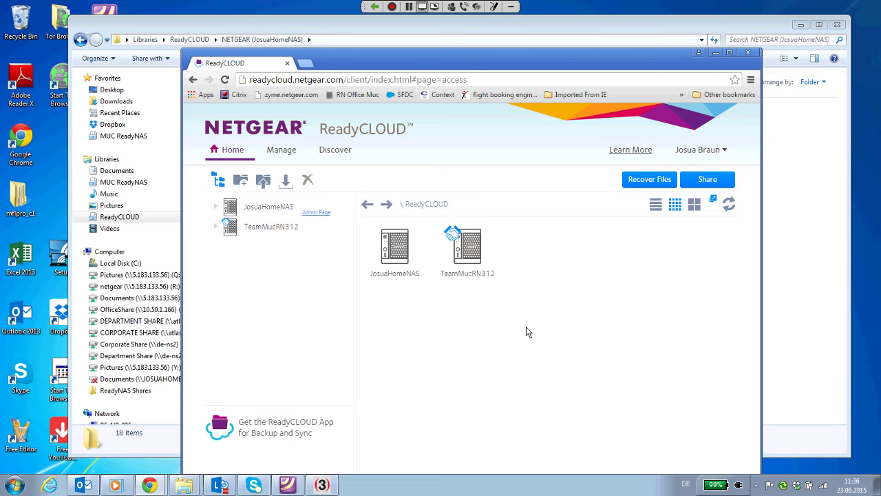
Step: Expand JosuaHomeNAS and TeamMucRN312 in the web folder tree, revealing shares such as home and OfficeShare
click(215, 207)
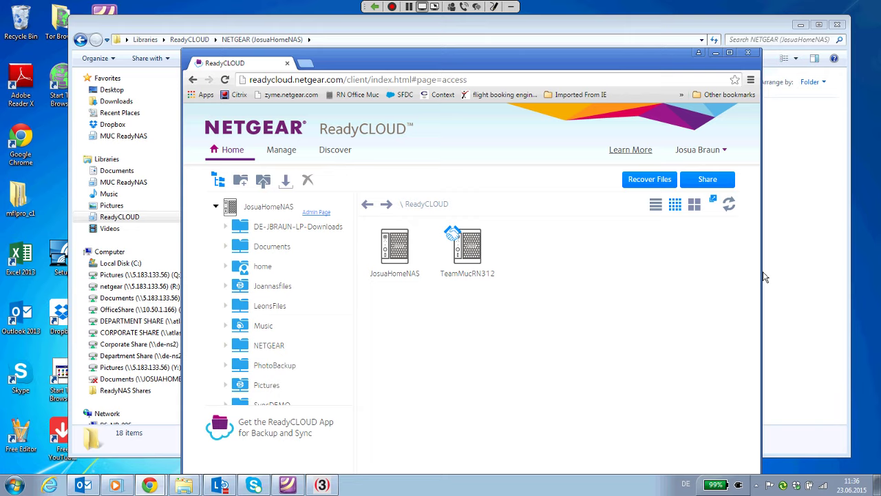
drag(447, 64, 486, 32)
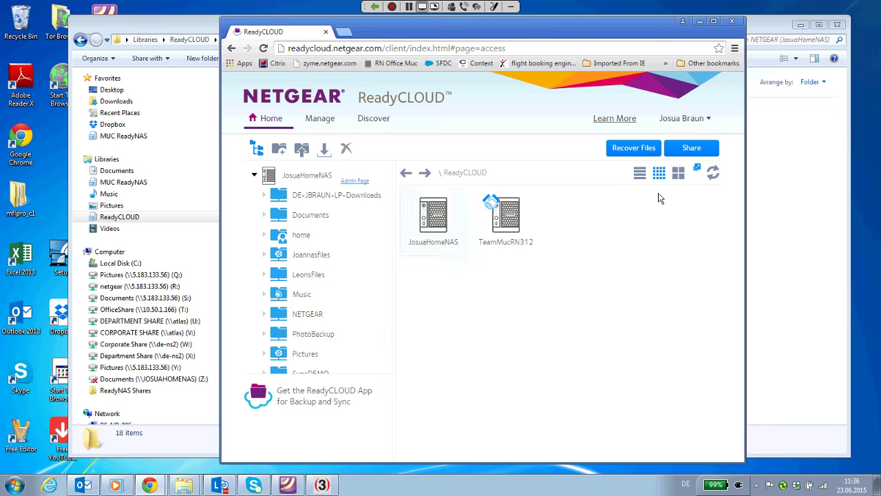
drag(392, 226, 384, 251)
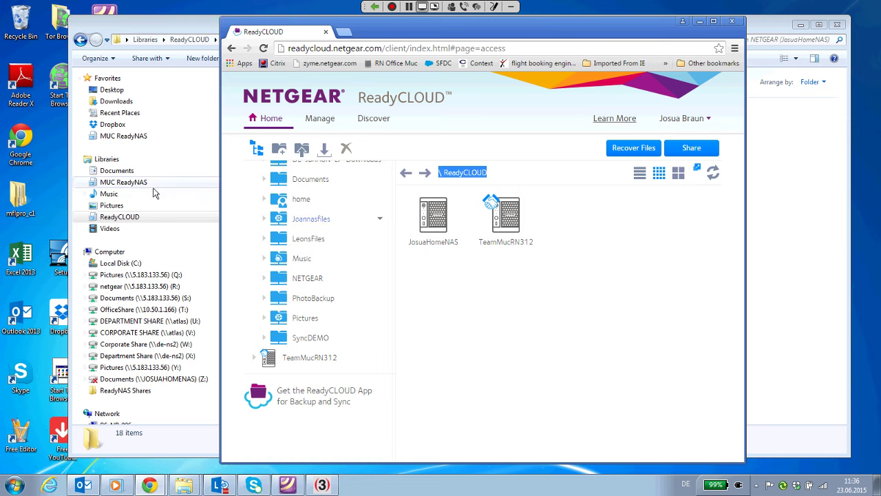
click(255, 358)
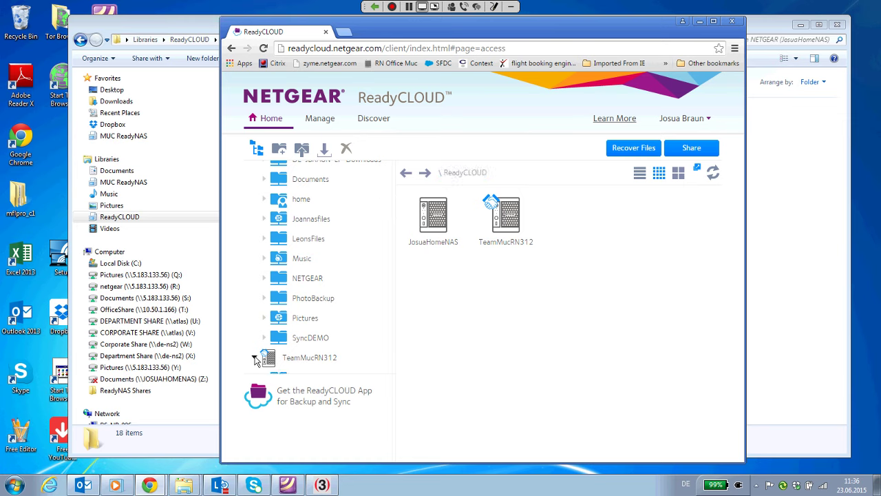
scroll(388, 310, down, 2)
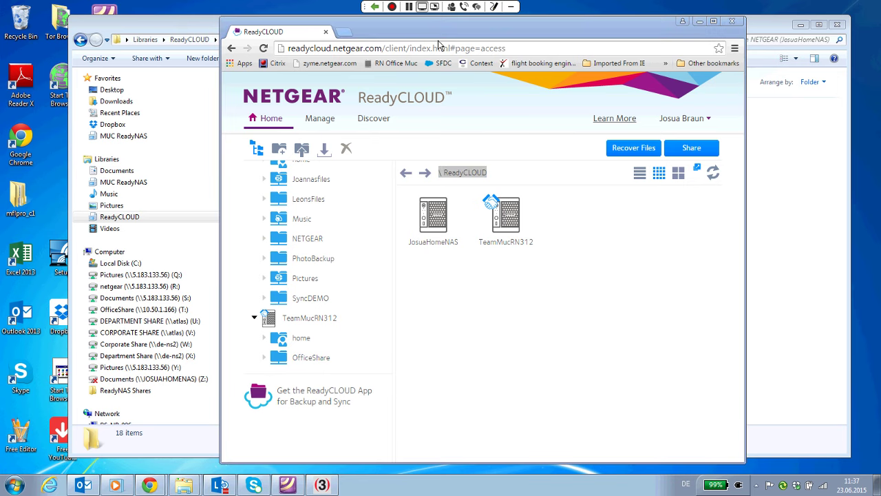
drag(438, 34, 628, 19)
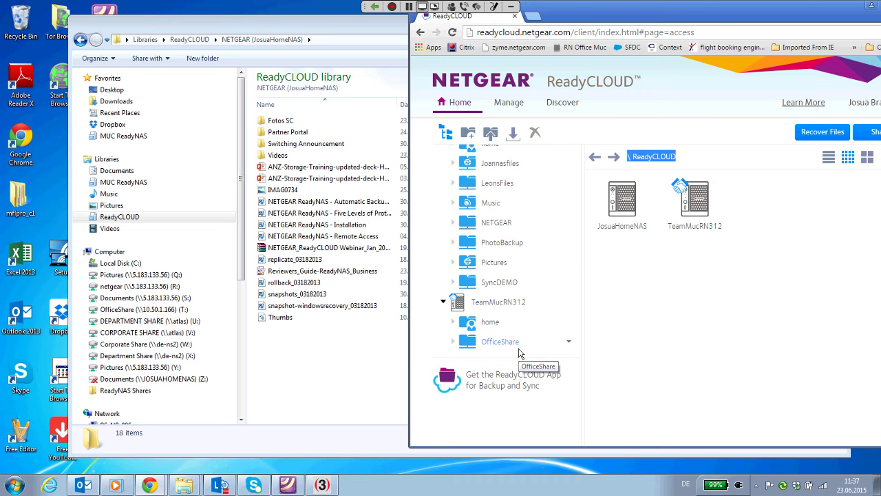
click(501, 244)
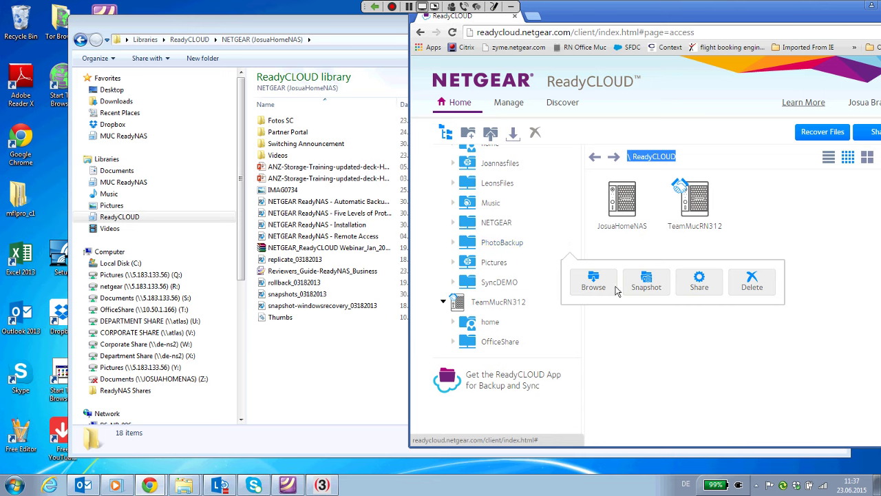
click(698, 285)
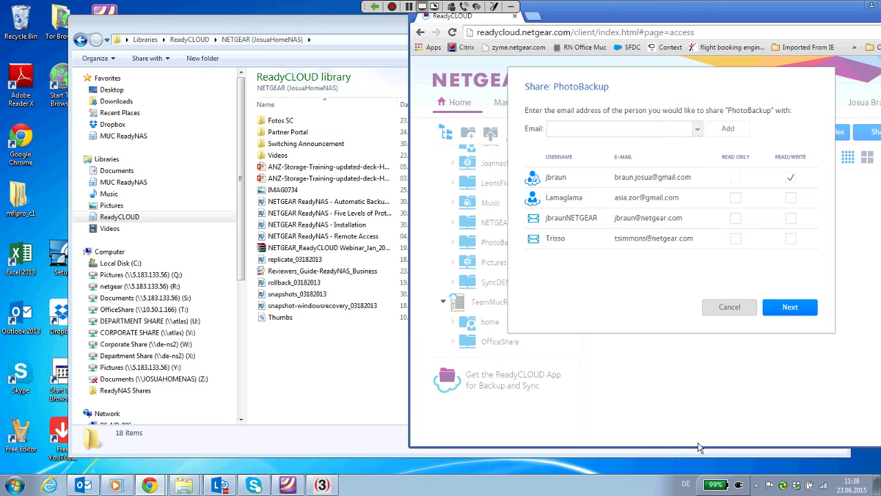
Step: Close the PhotoBackup sharing dialog unchanged and open the NETGEAR share in the web view
click(731, 308)
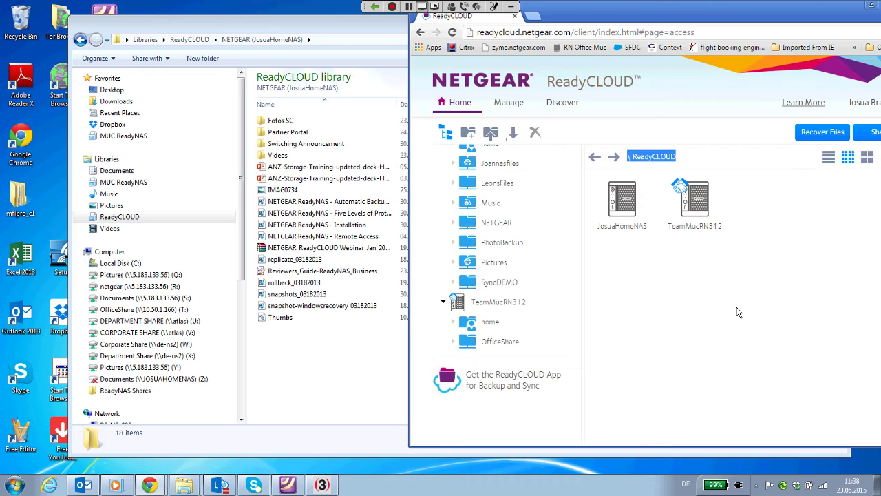
scroll(509, 296, up, 2)
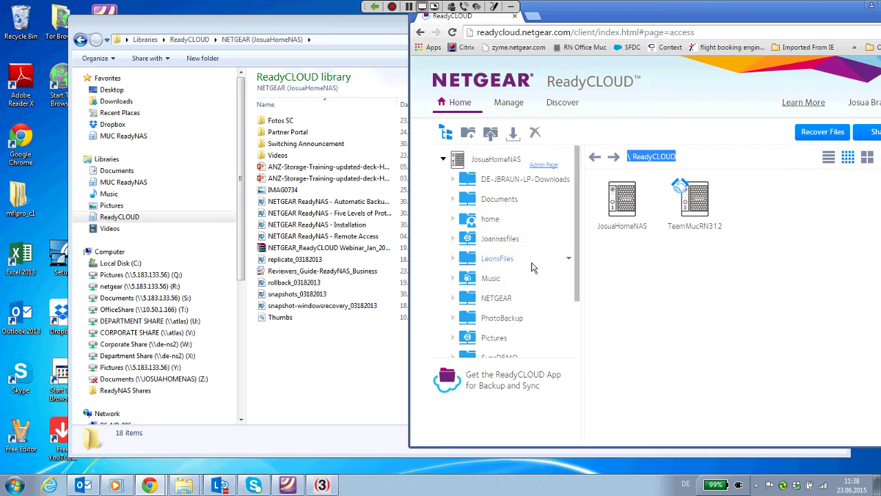
click(487, 303)
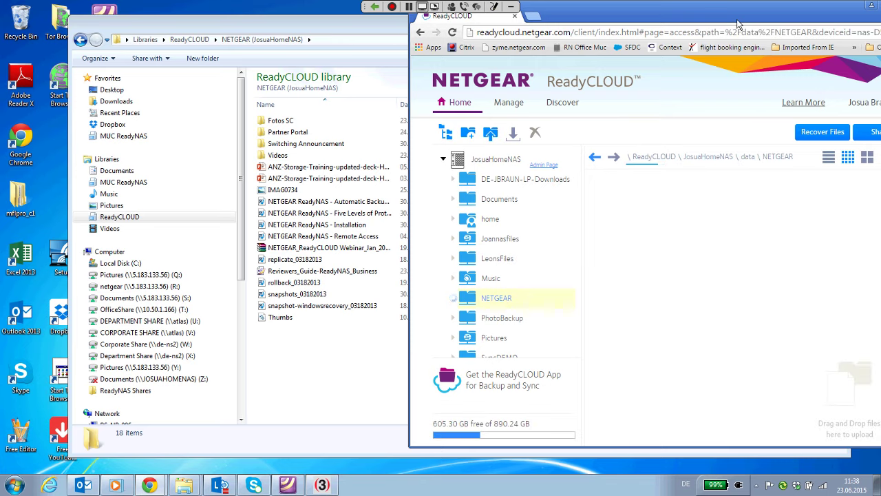
Step: Resize the browser so Explorer's listing shows beside it, and select the Fotos SC folder
drag(819, 22, 737, 24)
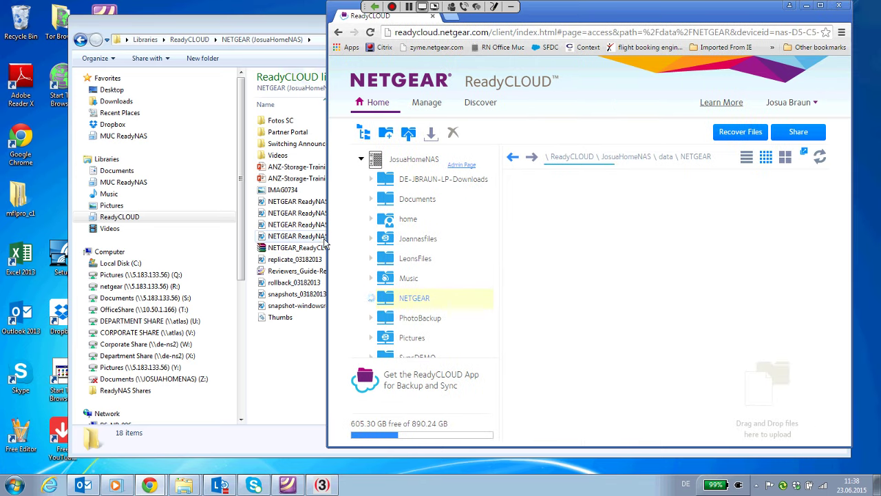
drag(325, 242, 259, 244)
drag(854, 235, 731, 235)
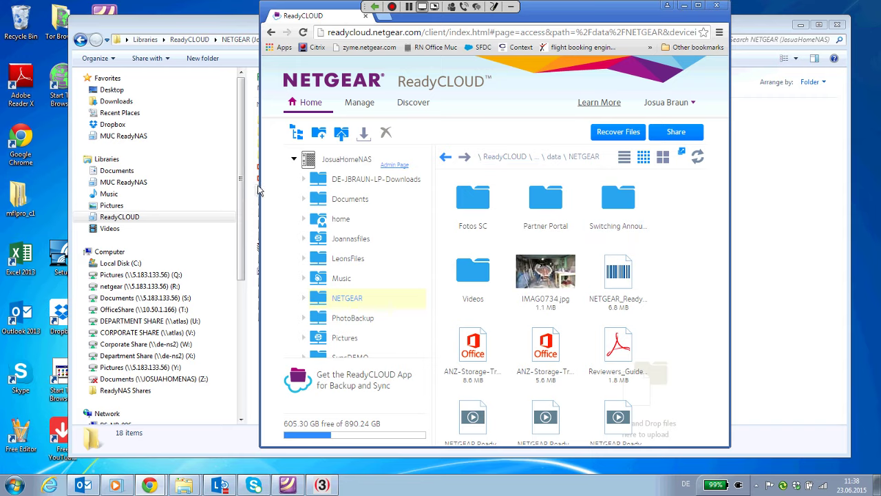
drag(262, 193, 432, 196)
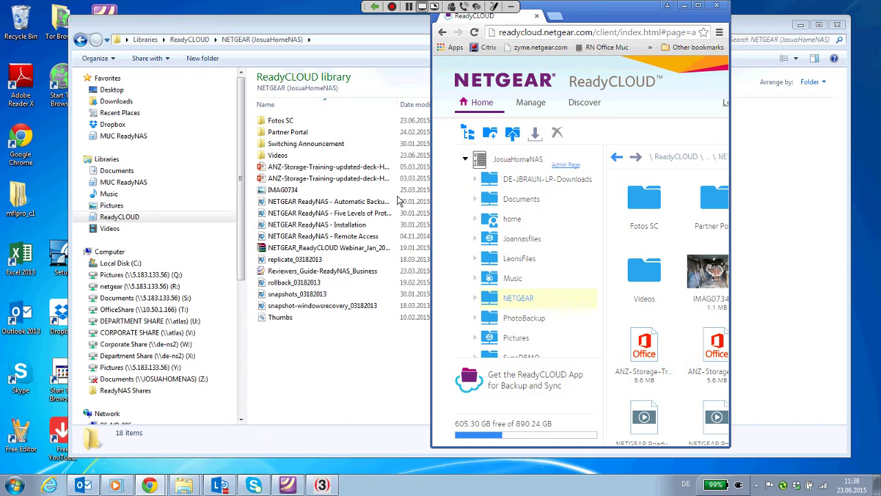
click(654, 205)
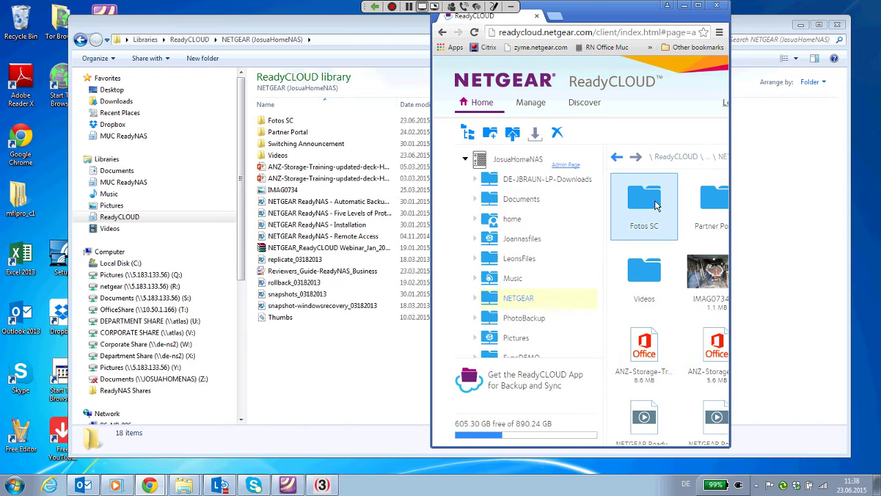
Step: Open Fotos SC in both Explorer (eight JPEG photos plus Thumbs) and the ReadyCLOUD web view
double_click(280, 120)
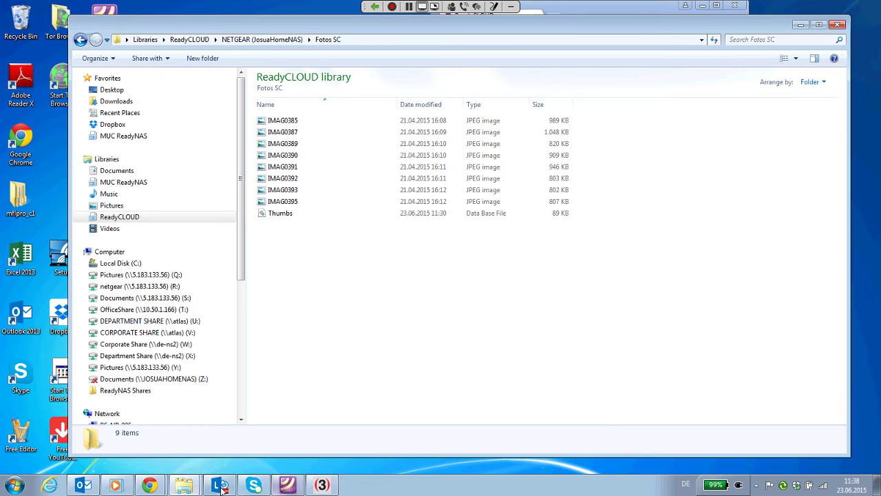
drag(848, 261, 590, 259)
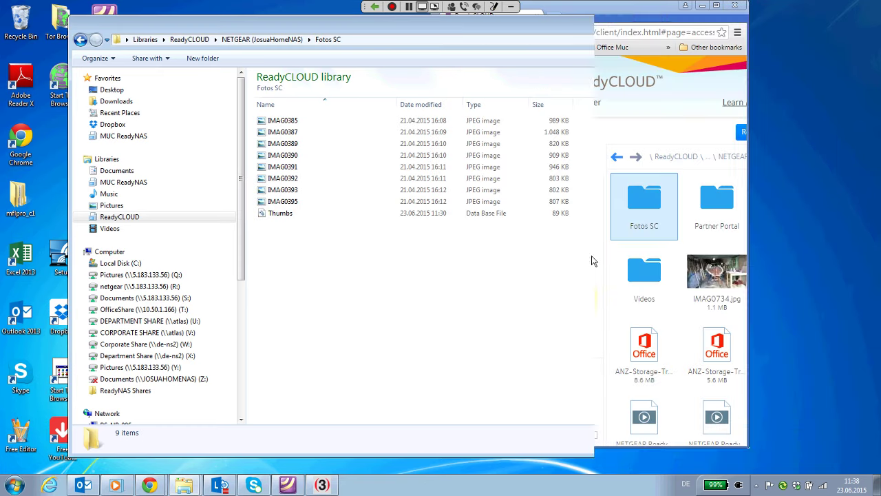
click(595, 255)
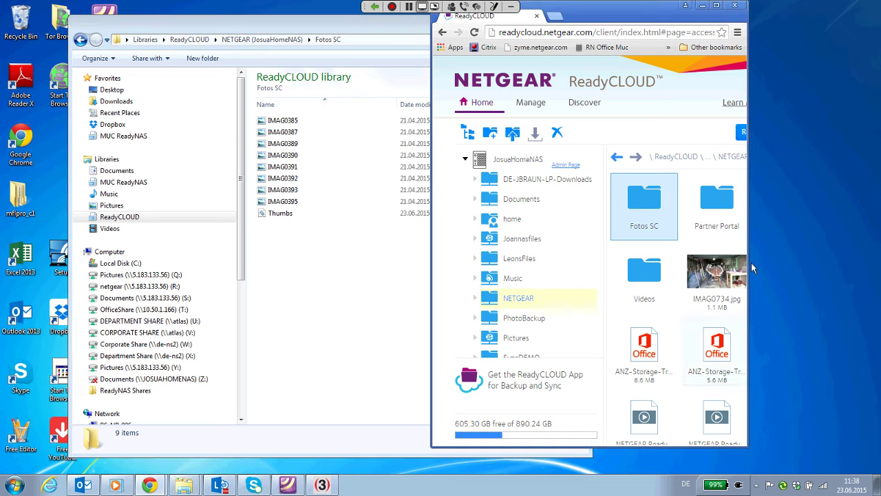
double_click(657, 206)
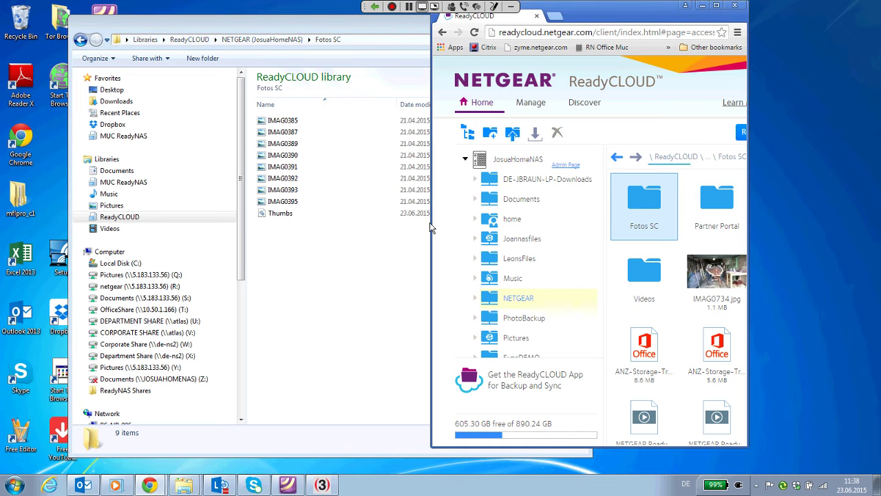
Step: Widen the browser and switch Explorer's Fotos SC view to Large Icons, placing both side by side
drag(431, 223, 380, 227)
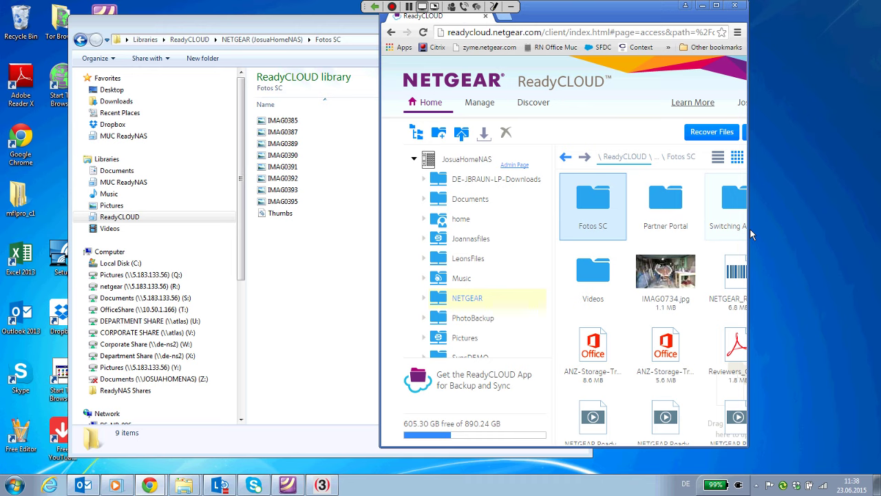
drag(748, 235, 820, 244)
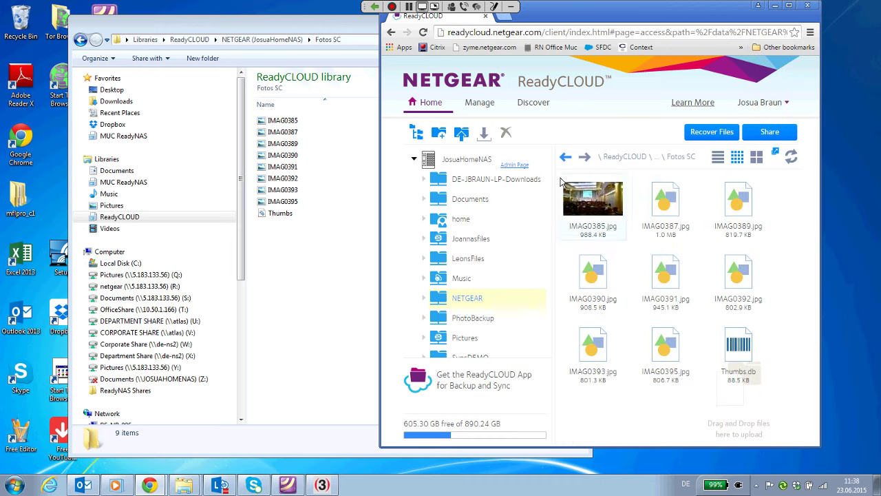
click(296, 43)
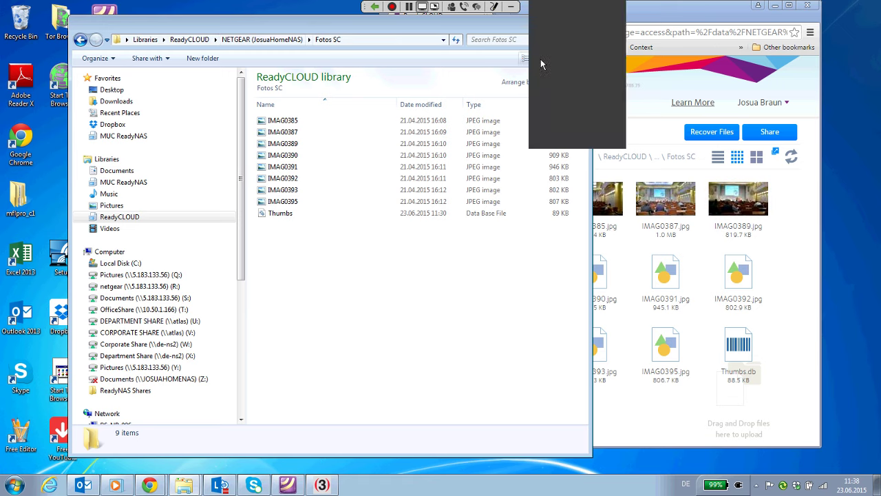
click(541, 61)
click(564, 14)
key(ctrl+shift+2)
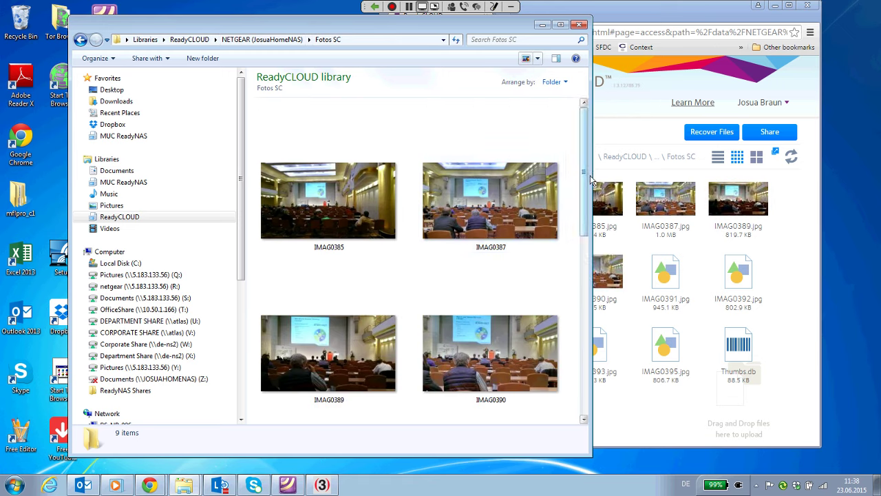
drag(592, 234, 451, 234)
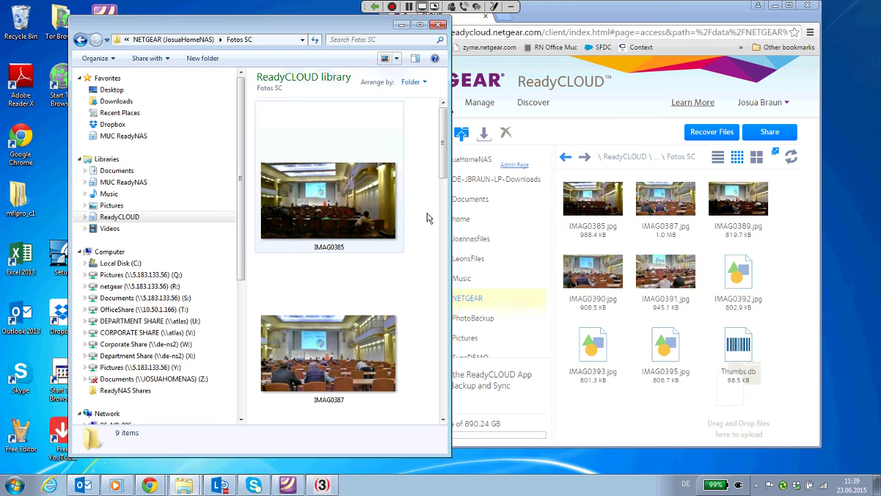
Step: Select IMAG0385.jpg and open its E-mail as Link dialog, expiring after 5 downloads
click(656, 32)
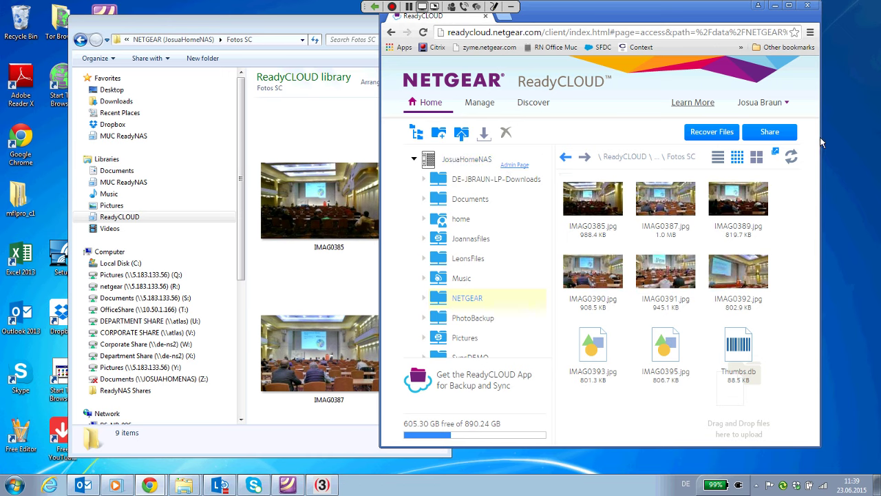
click(589, 207)
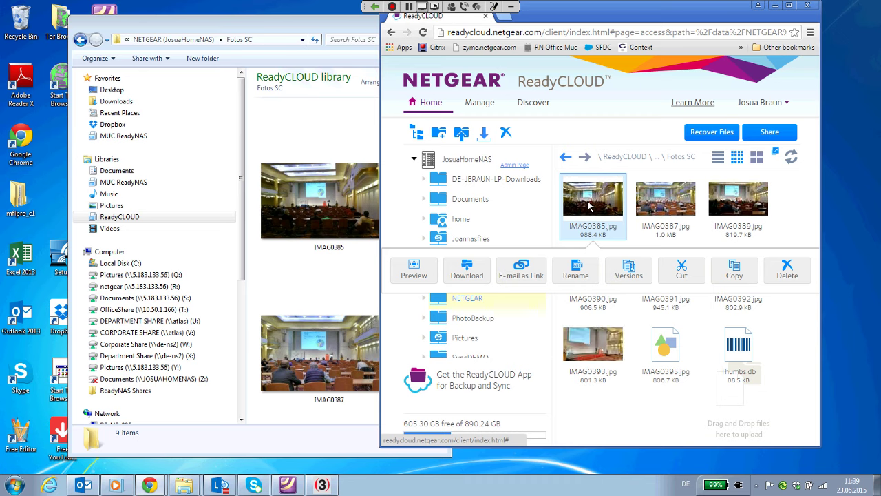
click(512, 275)
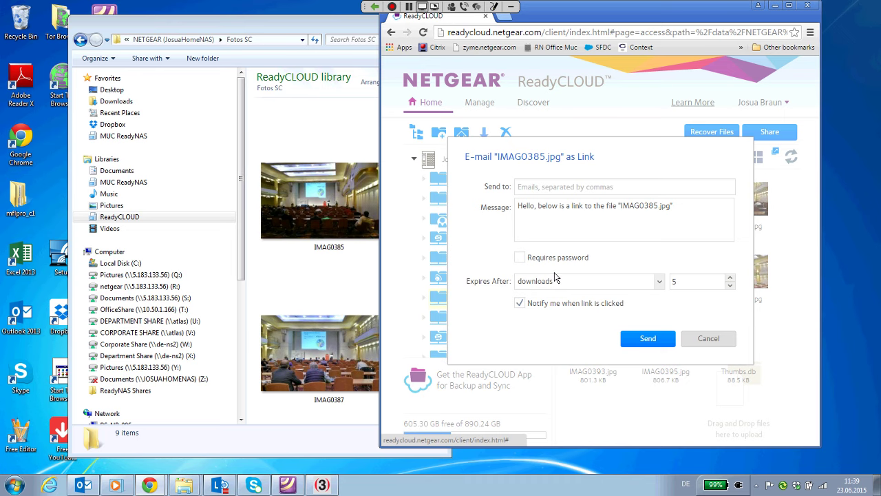
Step: Turn the link's password requirement on and off, then make the link expire on a date
click(519, 258)
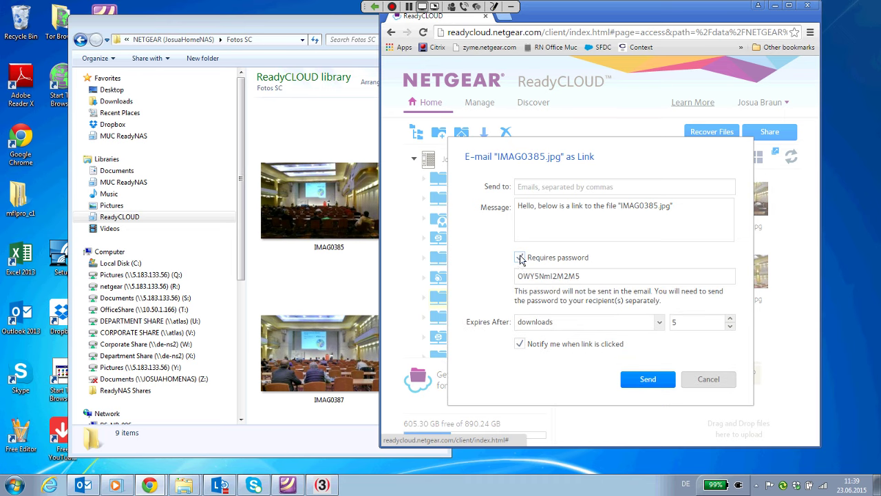
click(520, 258)
click(659, 282)
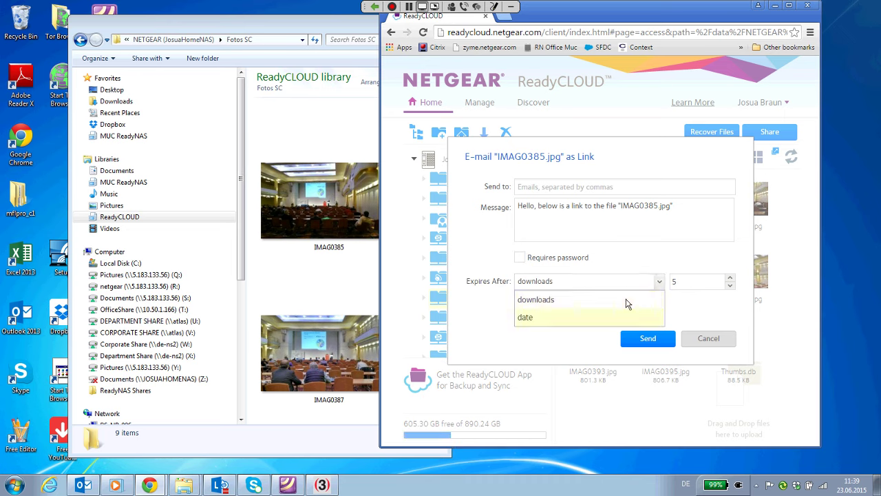
click(604, 318)
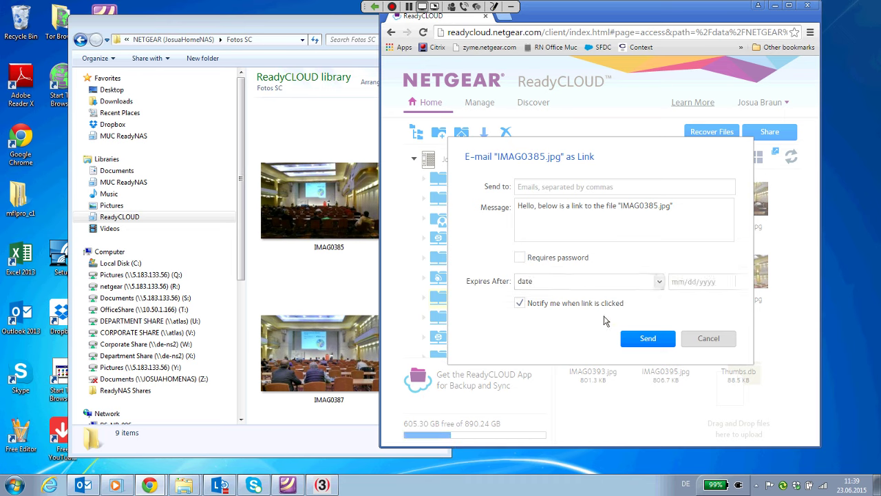
Step: Open the expiry calendar, close it without picking a date, and cancel the e-mail link form
click(691, 282)
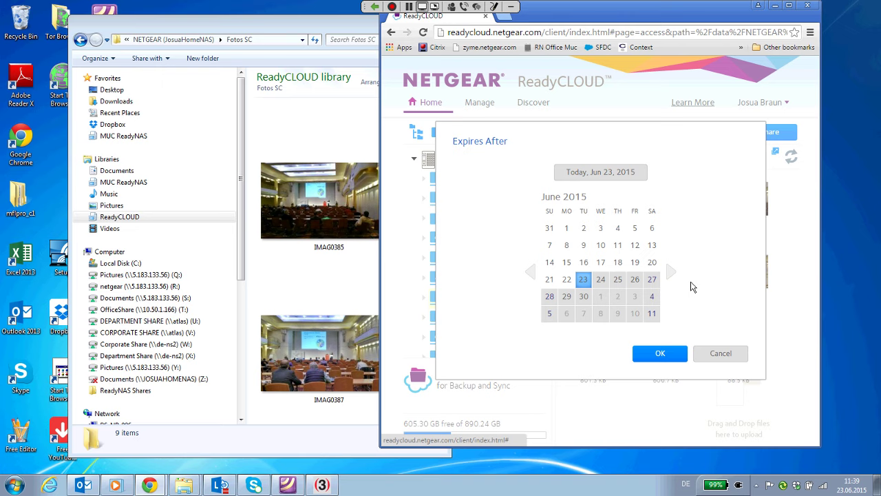
click(713, 353)
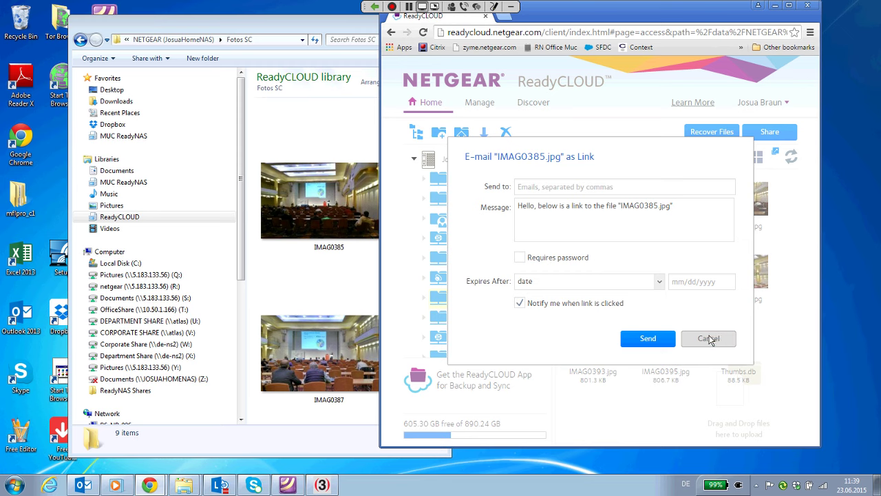
click(709, 339)
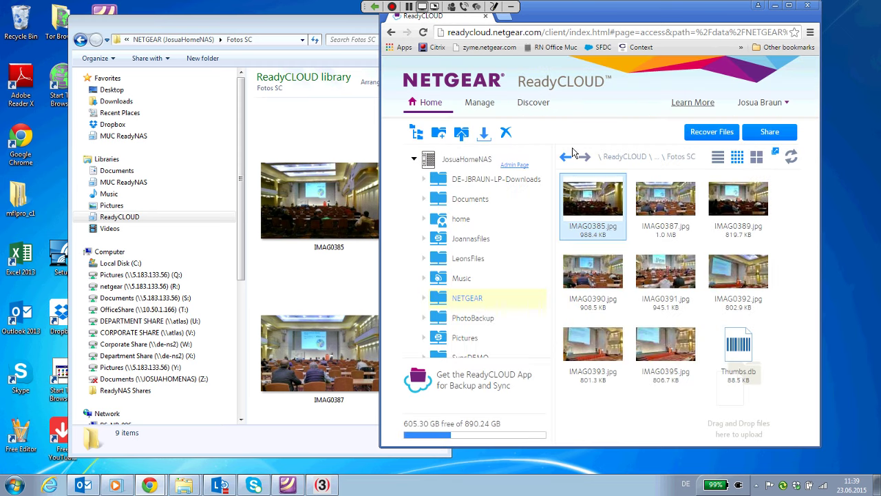
Step: Open the ReadyCLOUD NETGEAR (JosuaHomeNAS) folder in Details view and list the web files
click(127, 218)
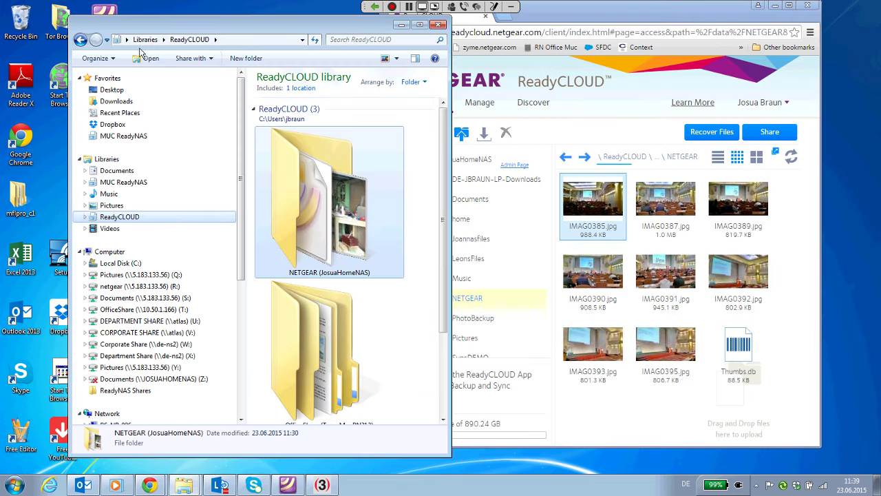
double_click(130, 219)
double_click(320, 239)
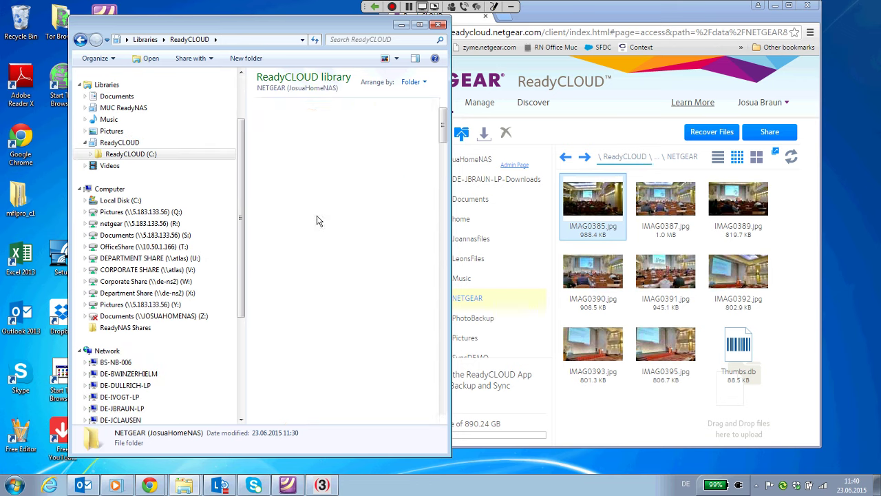
click(396, 58)
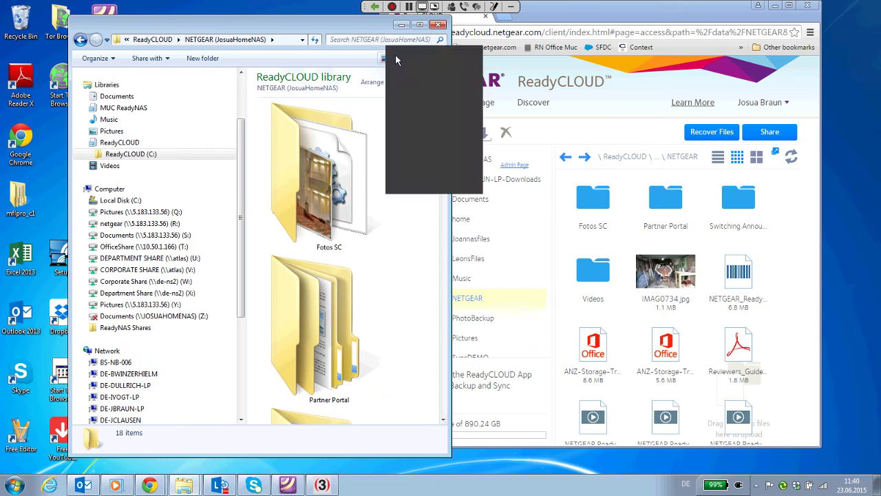
click(431, 151)
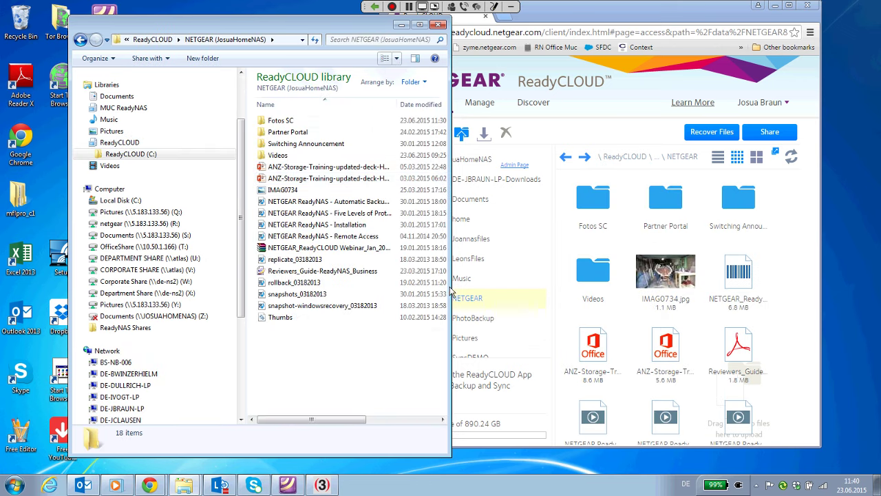
click(722, 117)
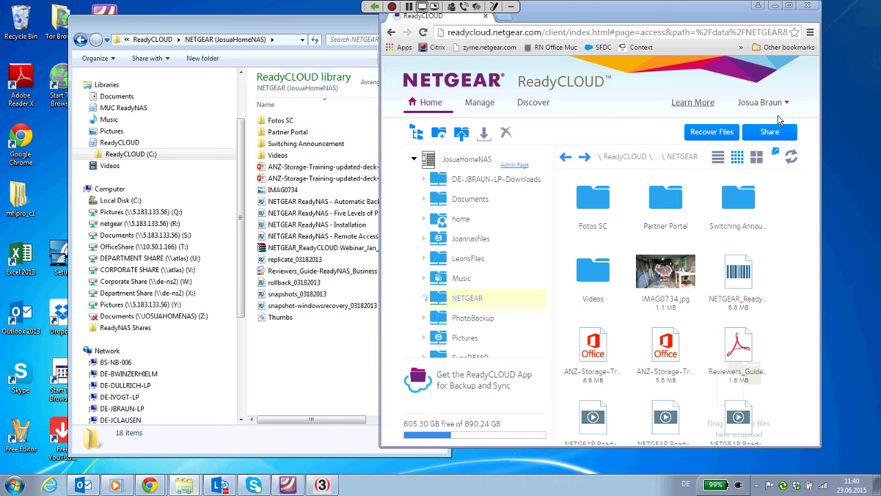
click(718, 157)
scroll(757, 249, down, 3)
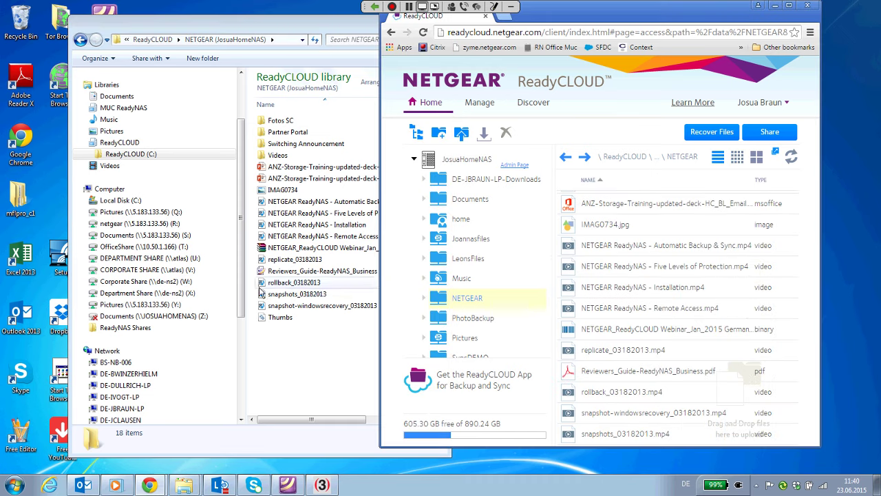
Step: Create a new empty text document named 'Test demo 23 June' in the synced folder
right_click(279, 342)
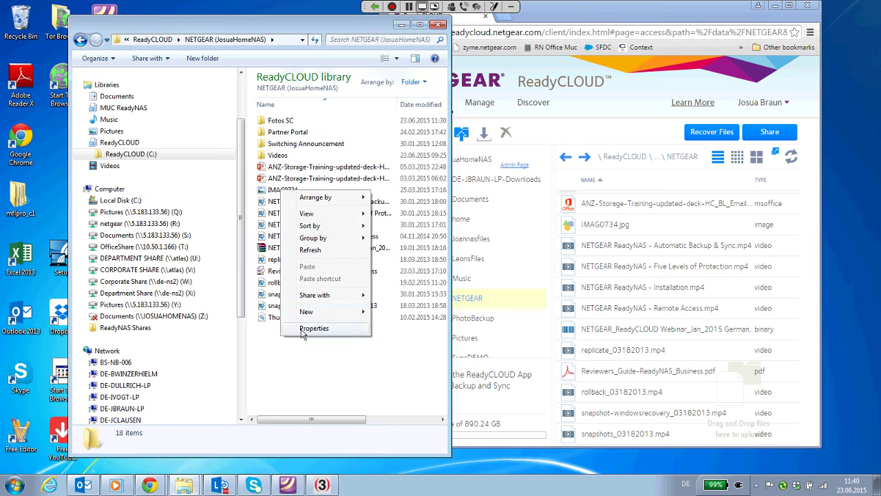
mouse_move(329, 314)
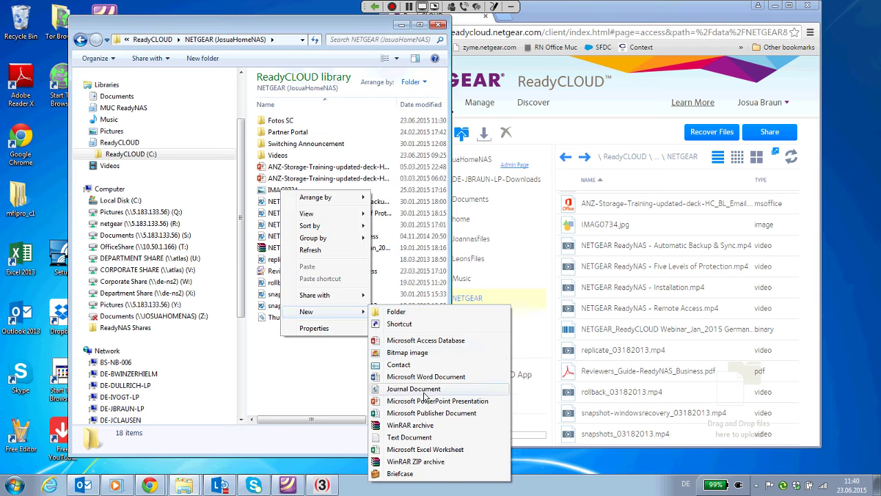
click(409, 438)
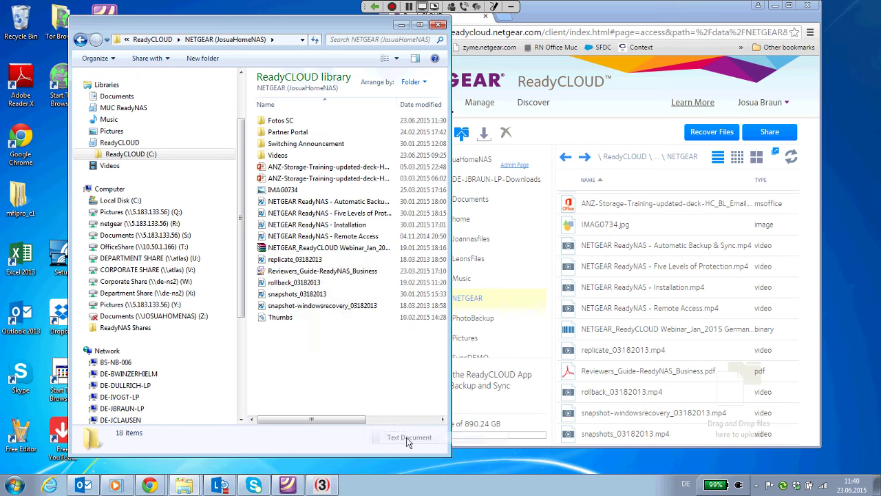
text(Test demo)
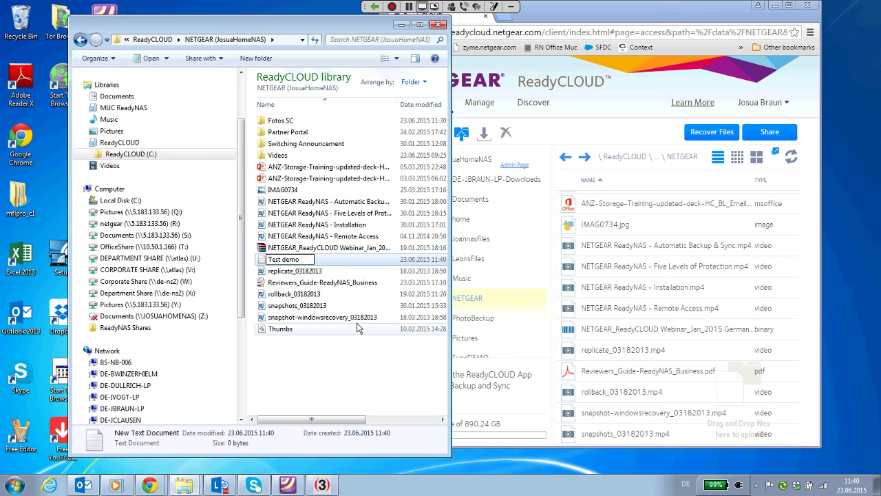
text( 23 June)
key(Return)
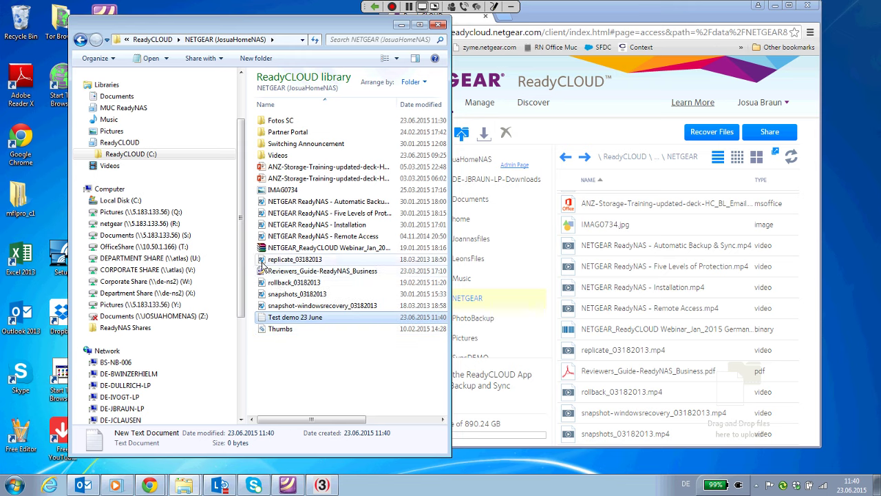
click(479, 449)
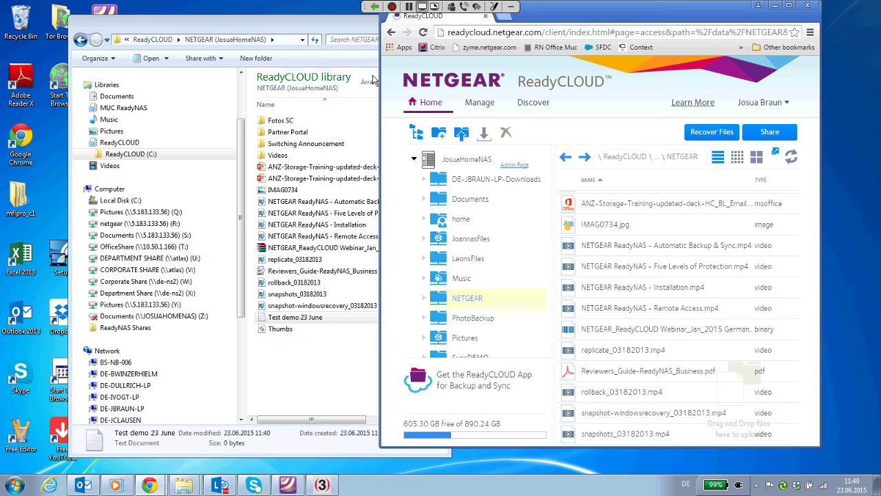
Step: Reload the ReadyCLOUD web page and check the ReadyCLOUD sync panel in the tray
click(423, 32)
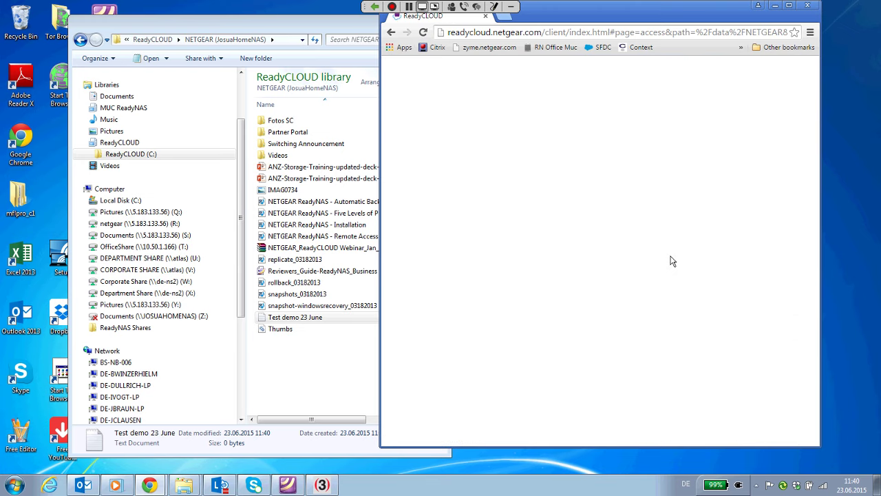
click(756, 485)
click(764, 402)
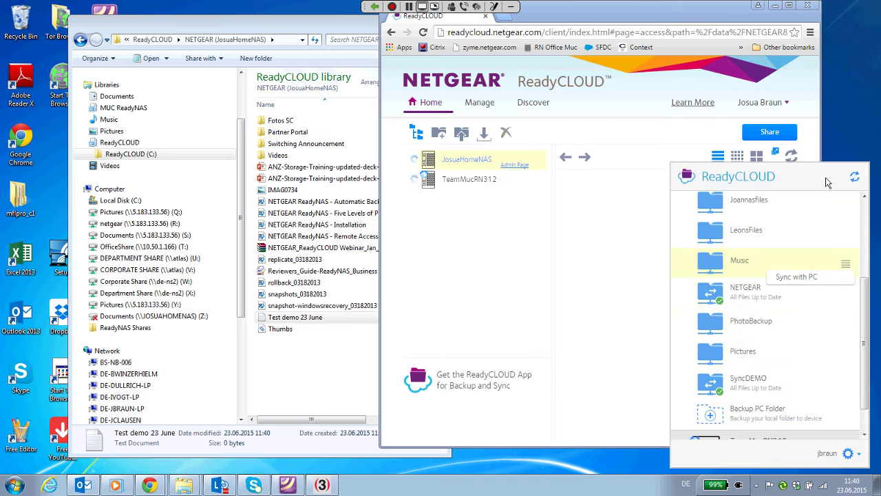
click(669, 102)
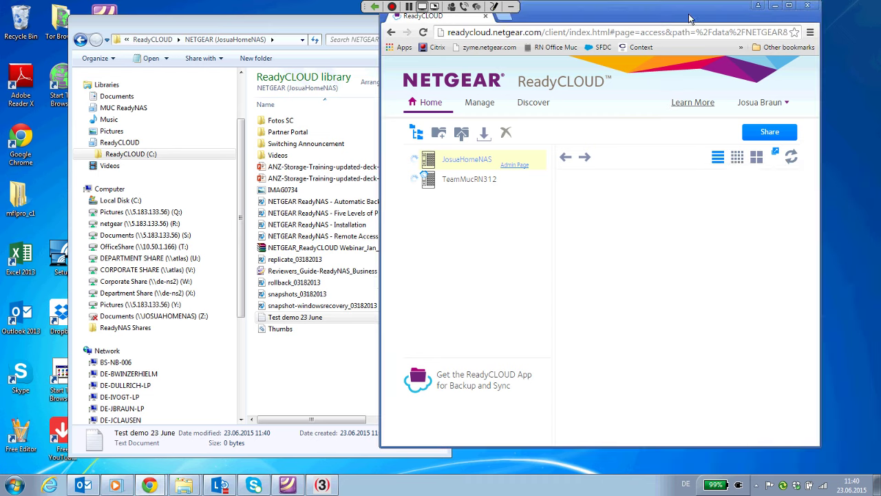
Step: Open JosuaHomeNAS's NETGEAR share and scroll down to find Test demo 23 June.txt
click(295, 321)
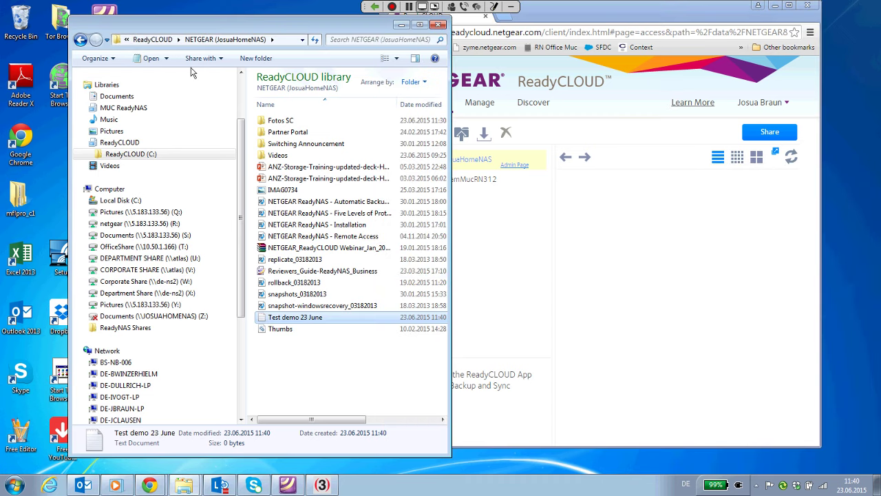
double_click(572, 198)
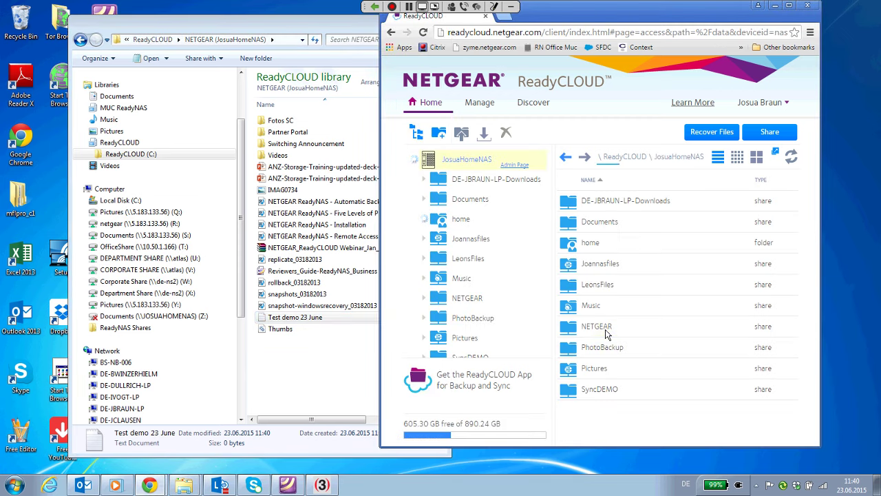
double_click(605, 328)
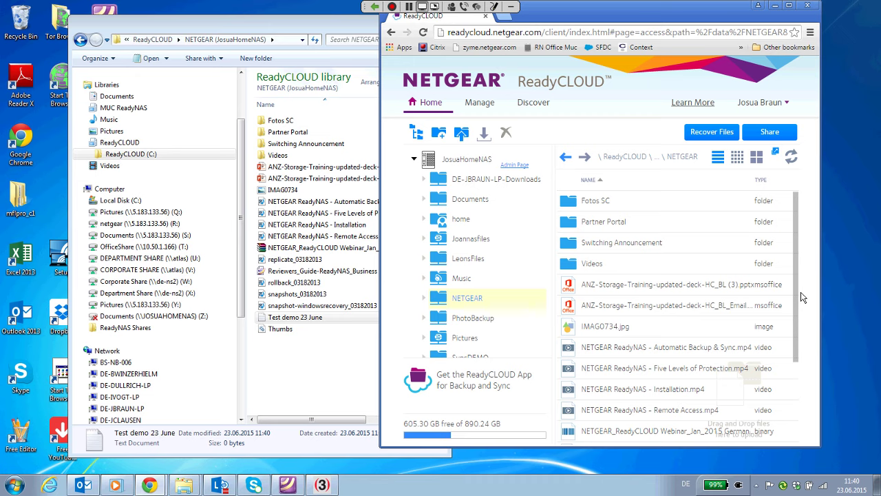
scroll(797, 324, down, 1)
scroll(796, 321, down, 1)
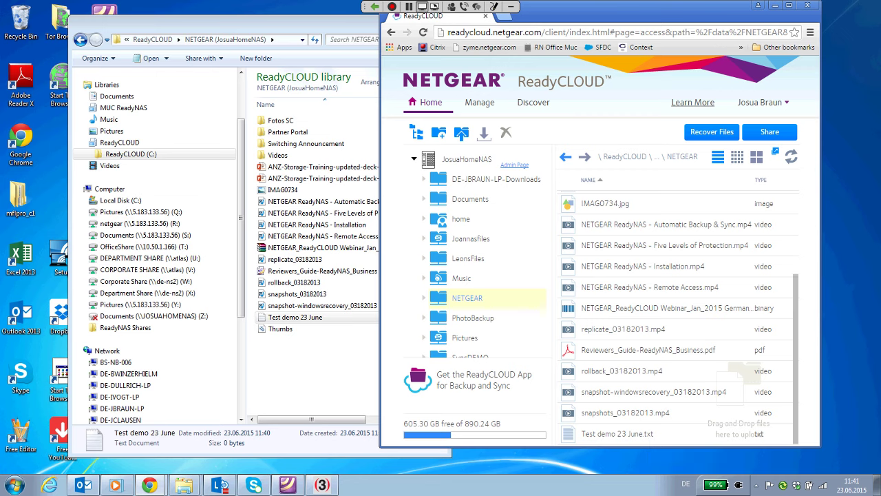
Step: From the ReadyCLOUD tray panel, collapse JosuaHomeNAS and open its ReadyNAS Admin Page
click(757, 485)
click(768, 408)
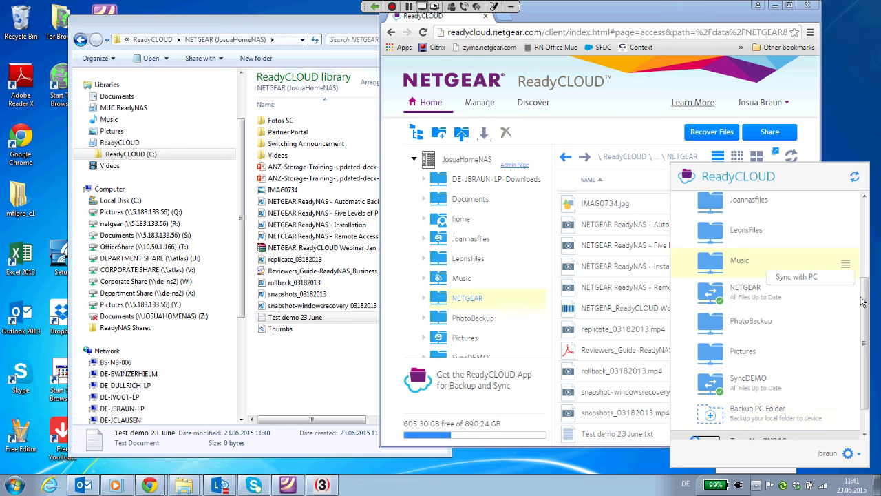
scroll(861, 300, up, 5)
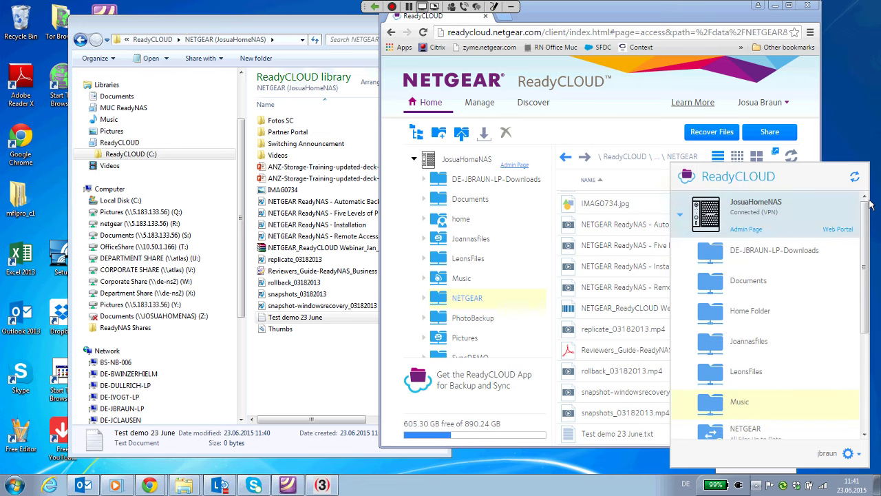
click(685, 217)
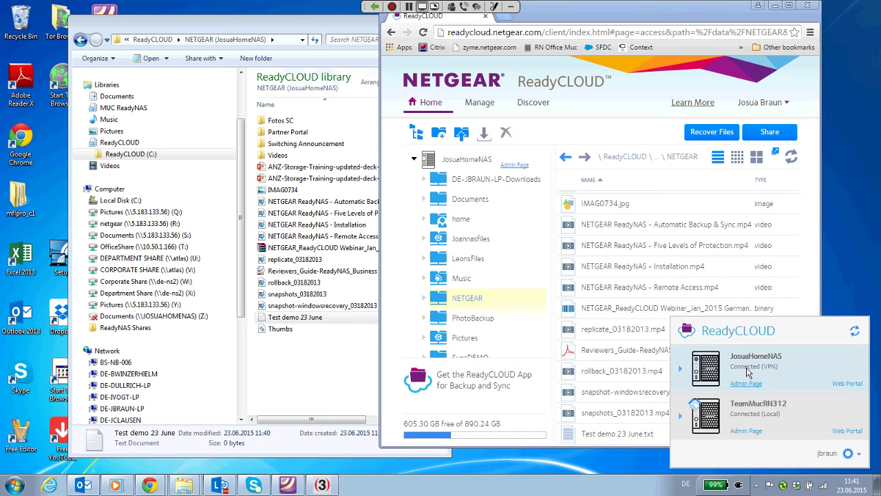
click(756, 383)
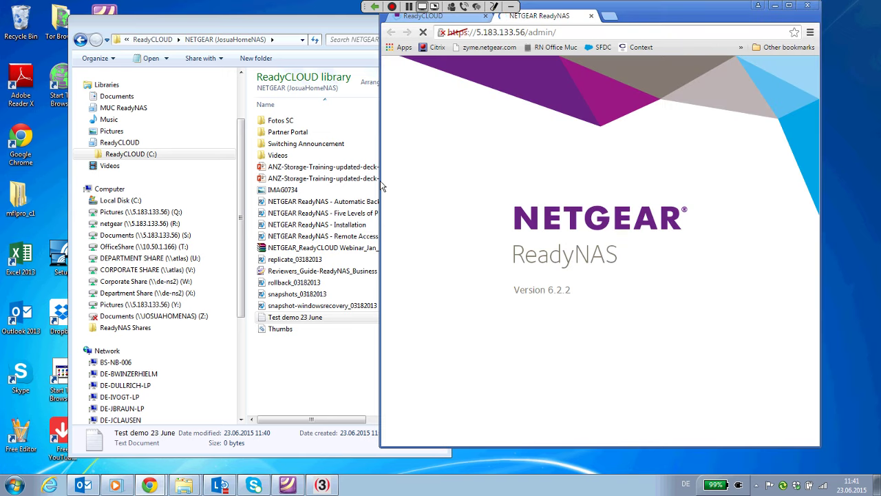
Step: Widen the browser, decline the firmware update offer, and show the Shares overview
drag(380, 181, 186, 180)
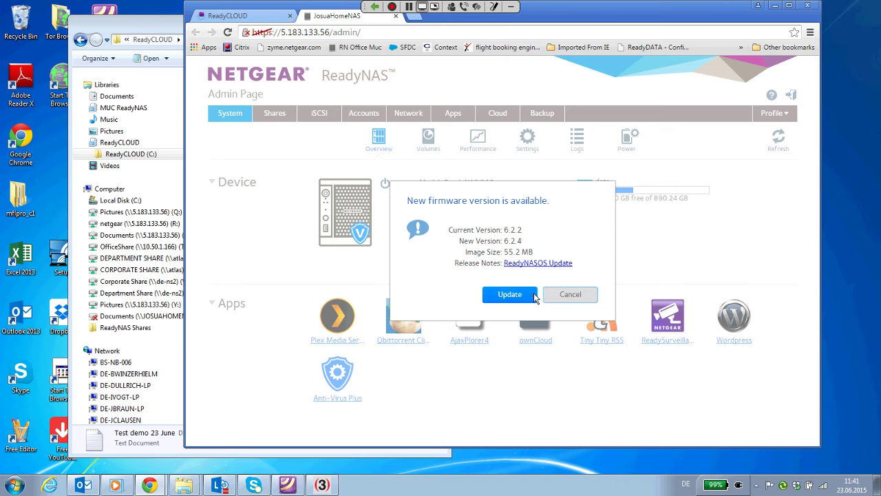
click(561, 294)
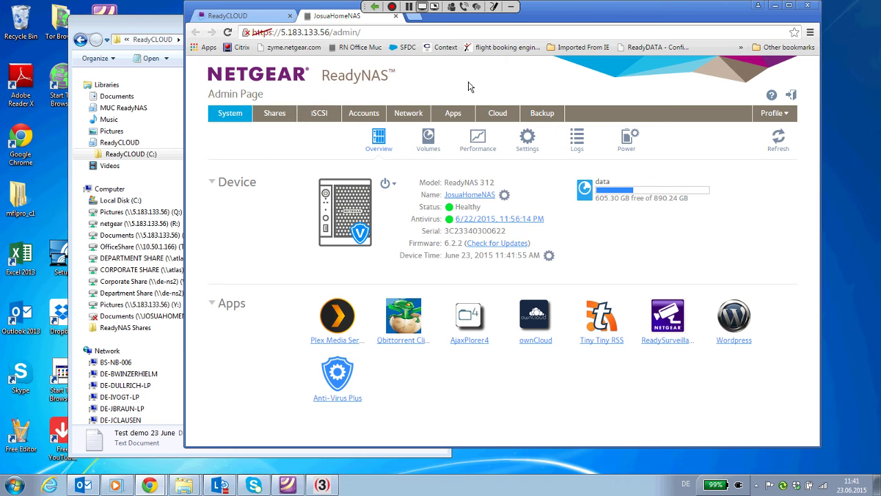
click(277, 117)
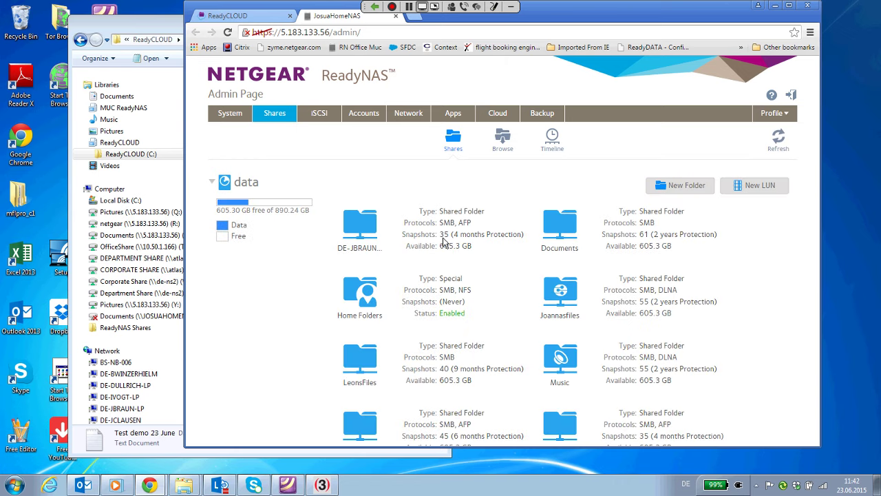
Step: Browse into the NETGEAR share and select the Test demo 23 June file
scroll(444, 242, down, 2)
scroll(425, 296, up, 2)
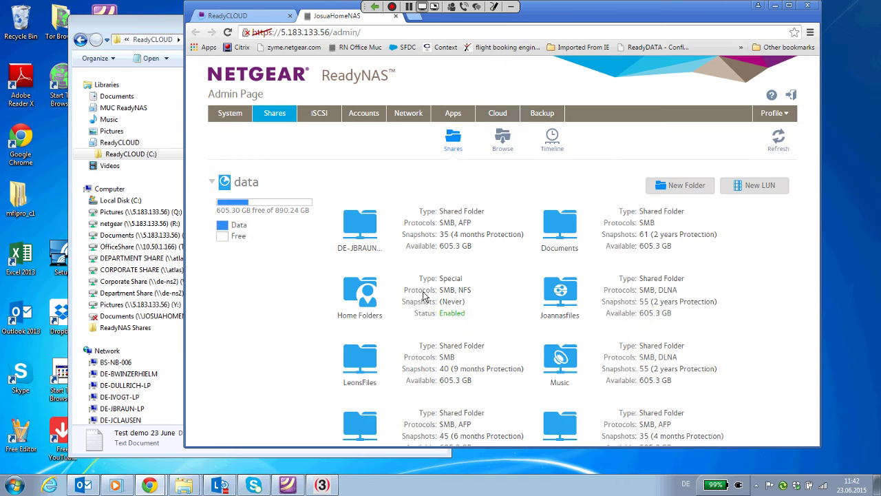
click(503, 136)
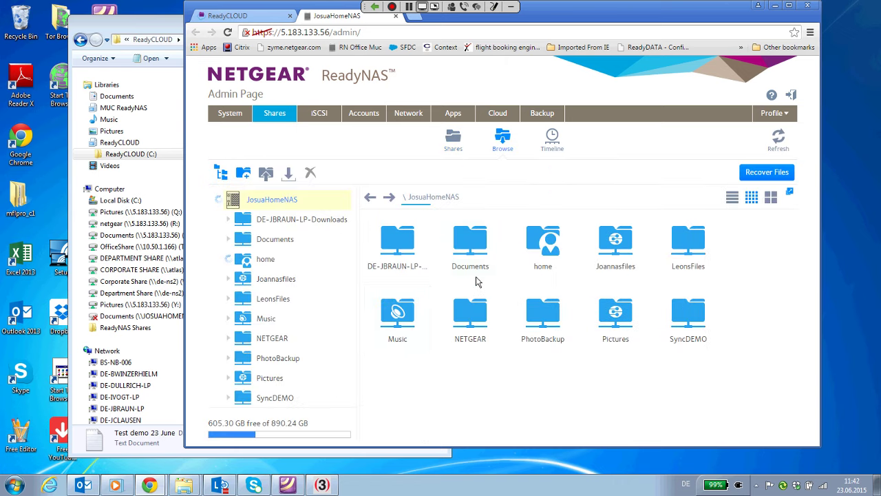
click(272, 338)
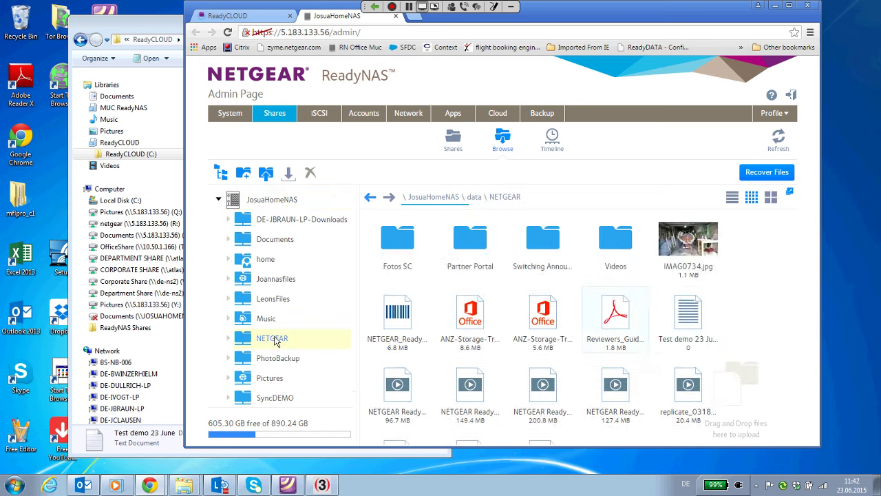
scroll(680, 292, down, 2)
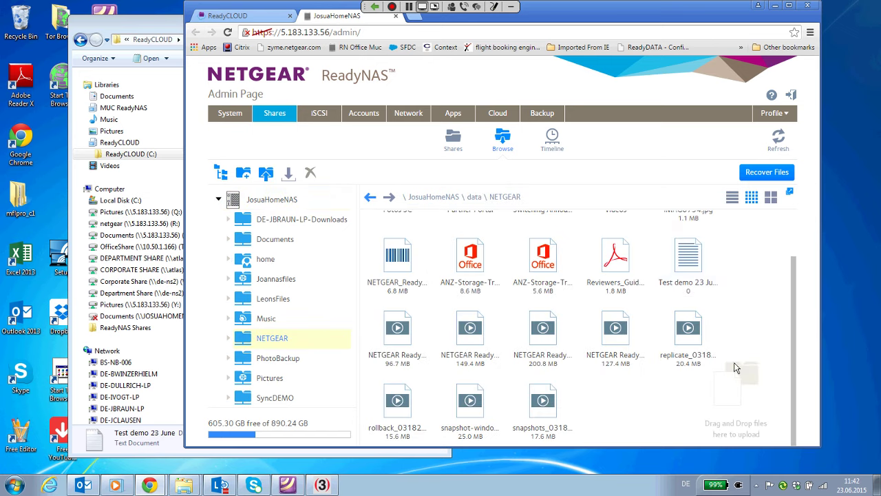
scroll(731, 371, up, 2)
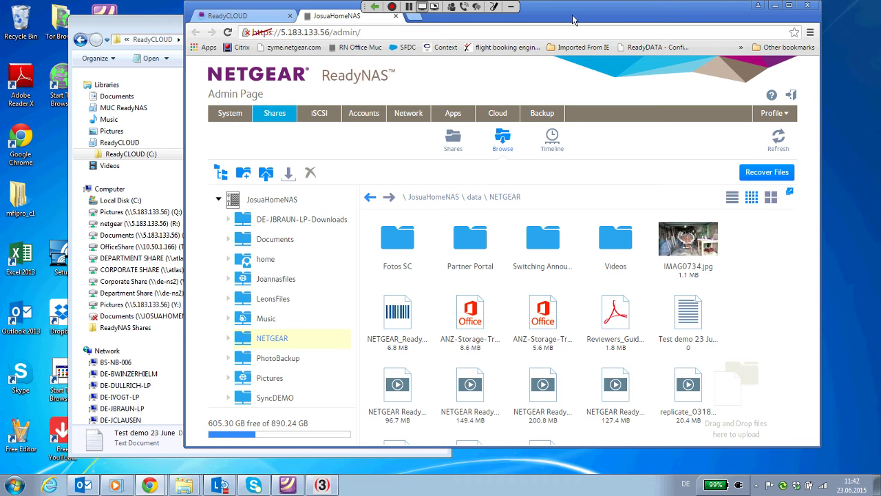
click(691, 326)
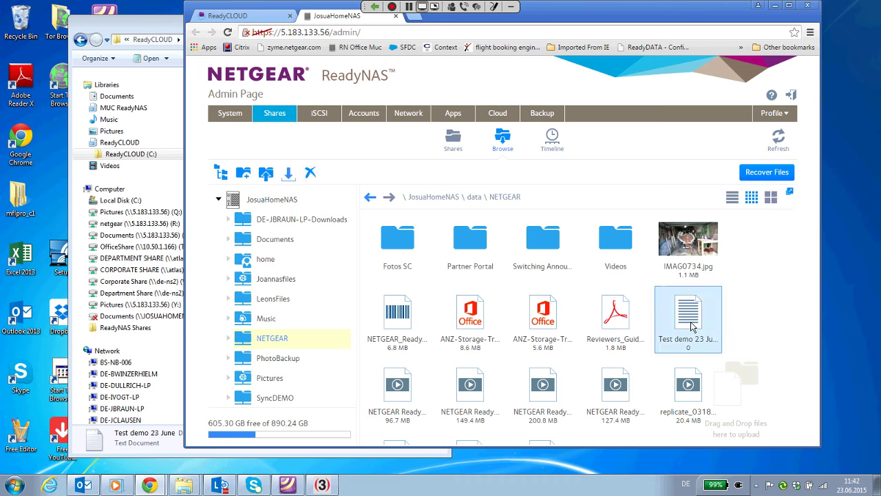
Step: Delete Test demo 23 June from the NETGEAR share and check Explorer's synced folder
click(692, 327)
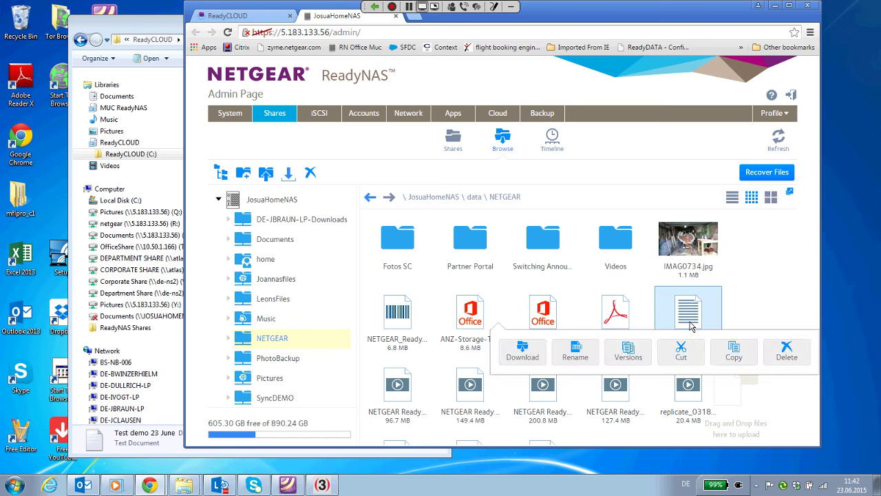
click(785, 355)
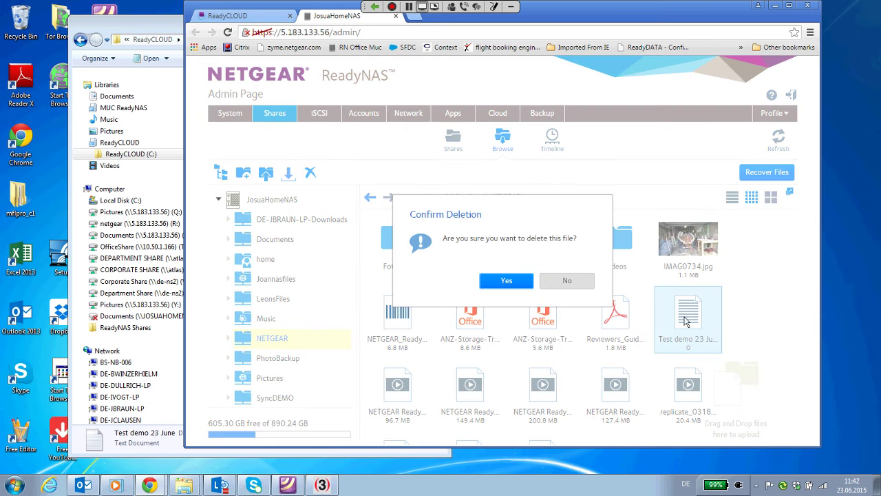
click(505, 281)
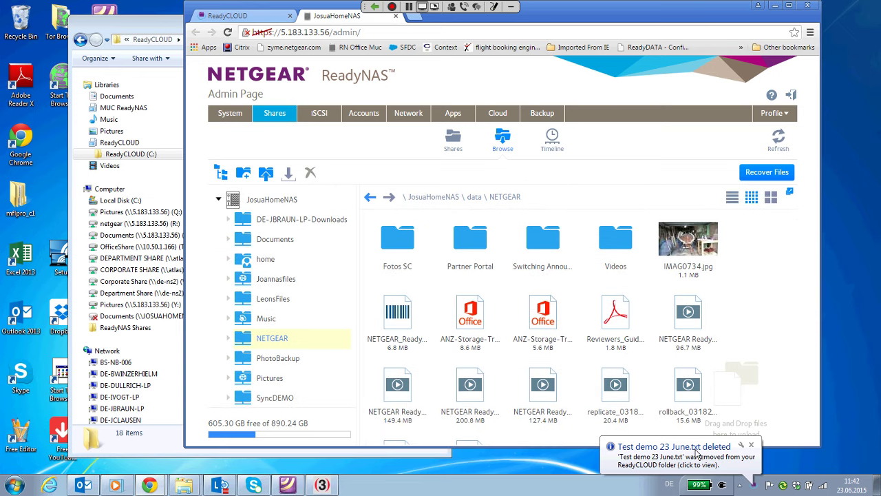
click(138, 31)
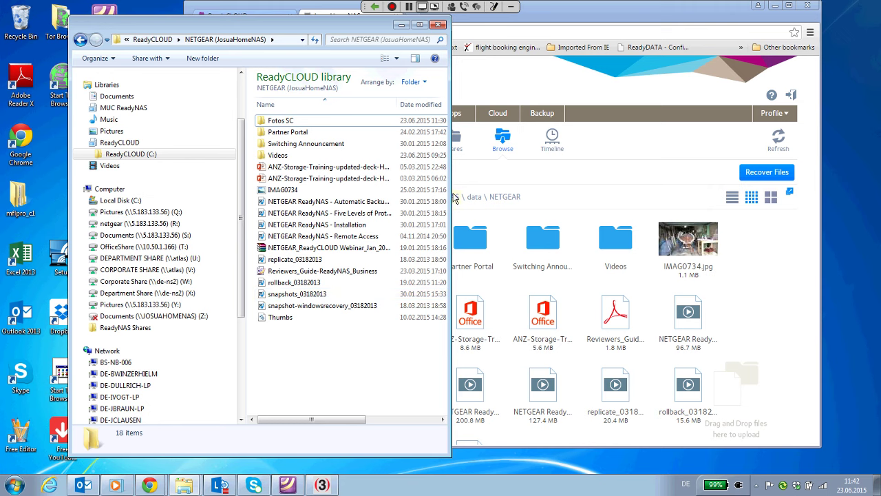
Step: Delete the IMAG0734 photo from Explorer's synced NETGEAR folder
click(818, 312)
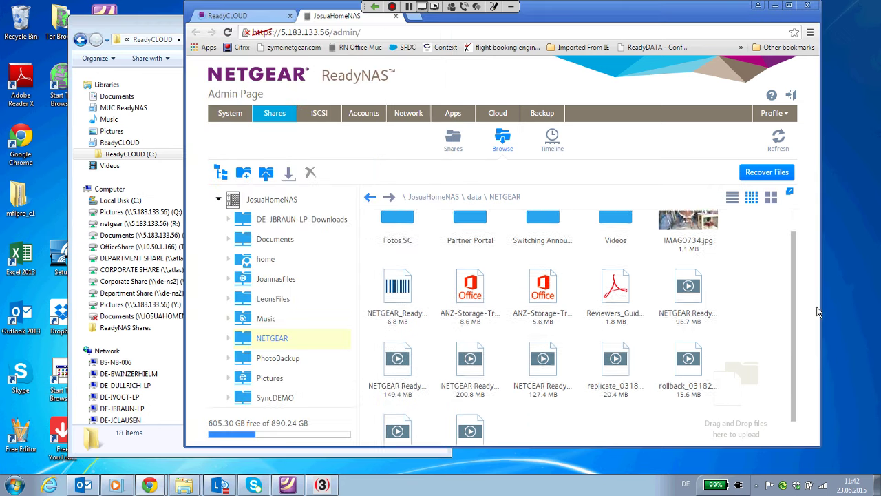
scroll(798, 330, down, 1)
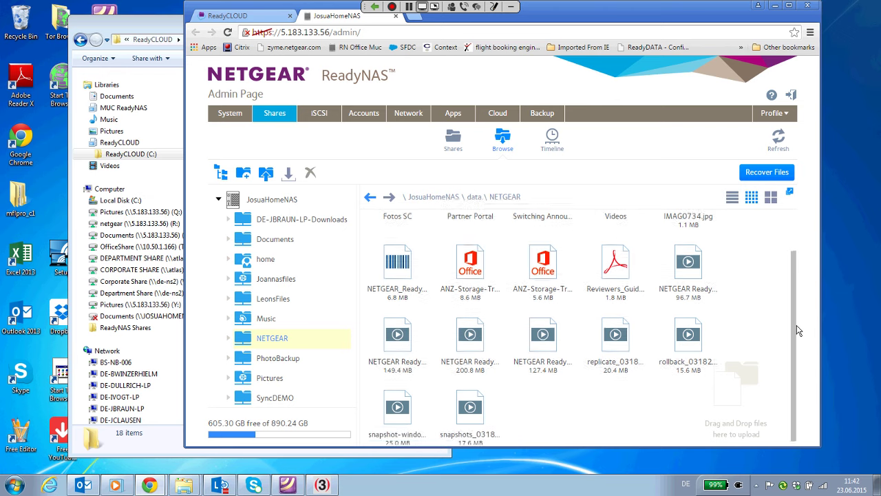
scroll(798, 341, down, 1)
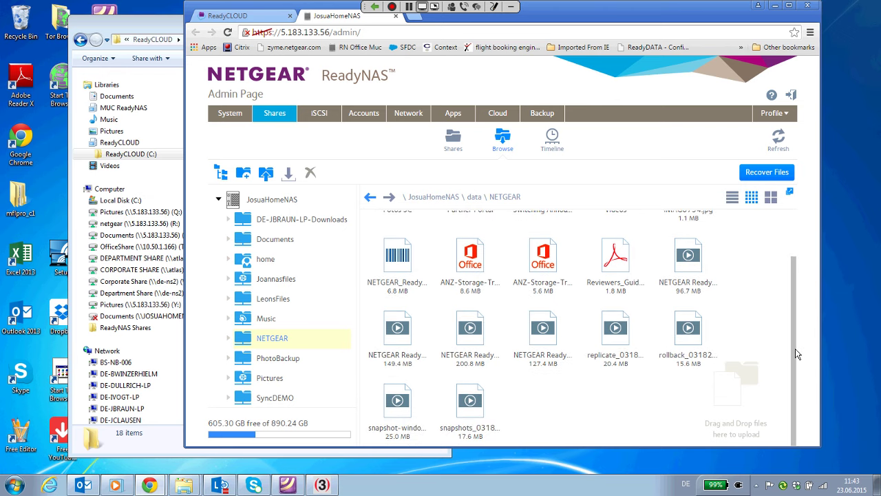
drag(795, 348, 60, 49)
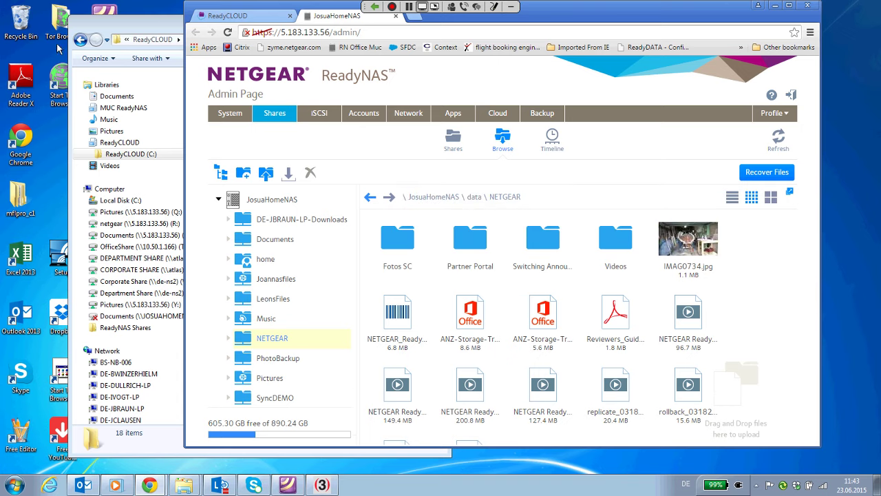
click(92, 36)
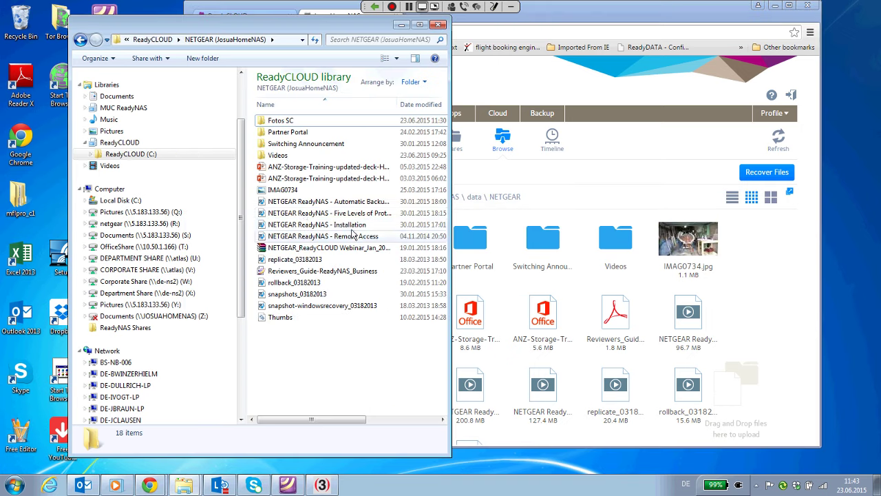
click(291, 192)
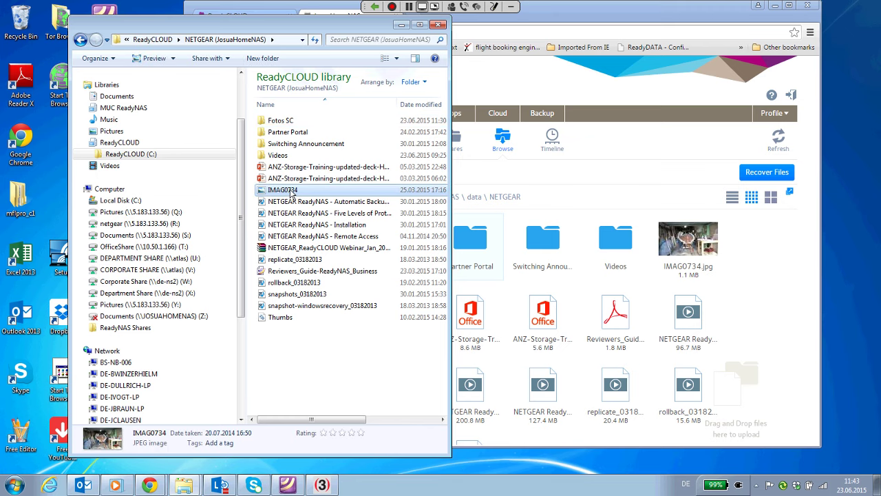
key(Delete)
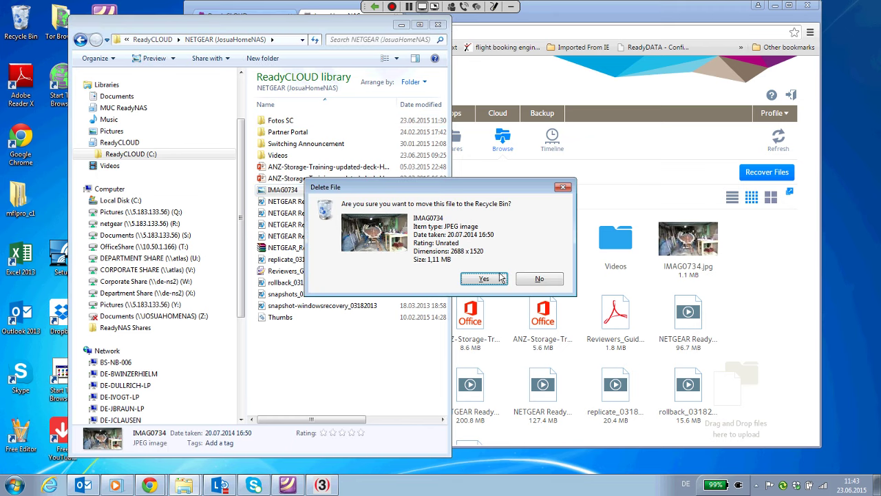
click(483, 278)
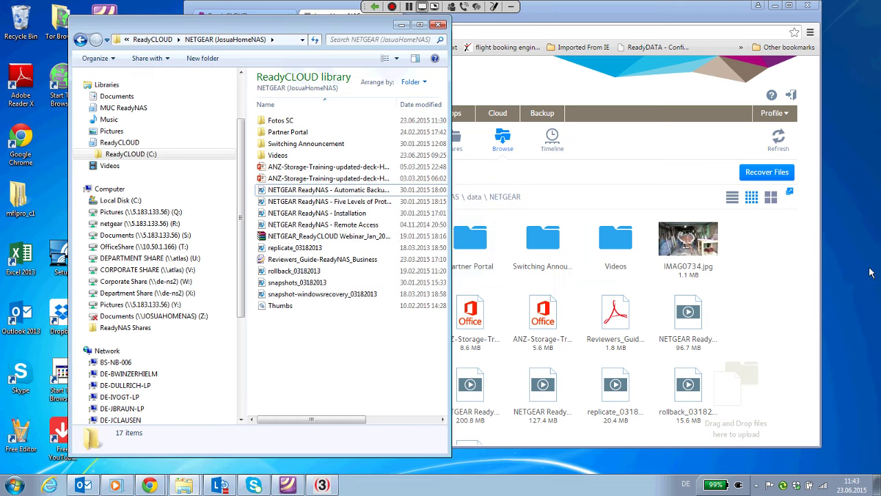
Step: Refresh the ReadyNAS share listing to confirm IMAG0734 is gone, then narrow the window
click(778, 138)
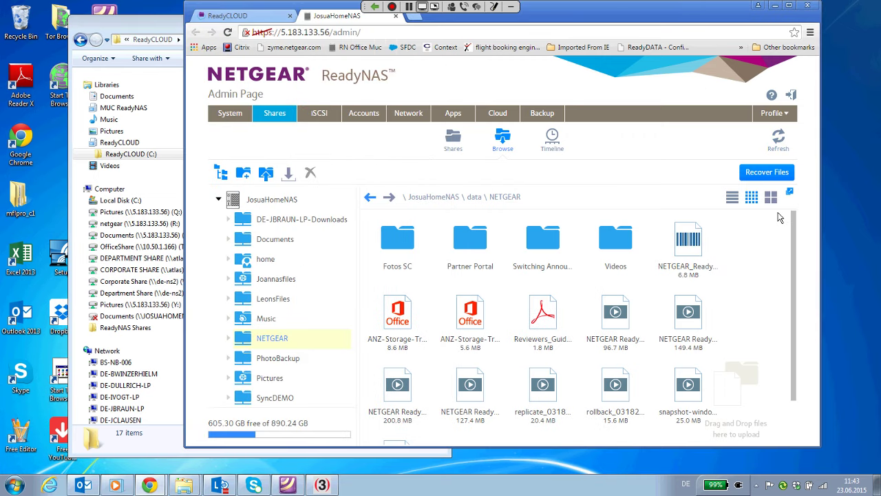
scroll(785, 248, down, 2)
scroll(788, 268, up, 2)
scroll(791, 281, down, 2)
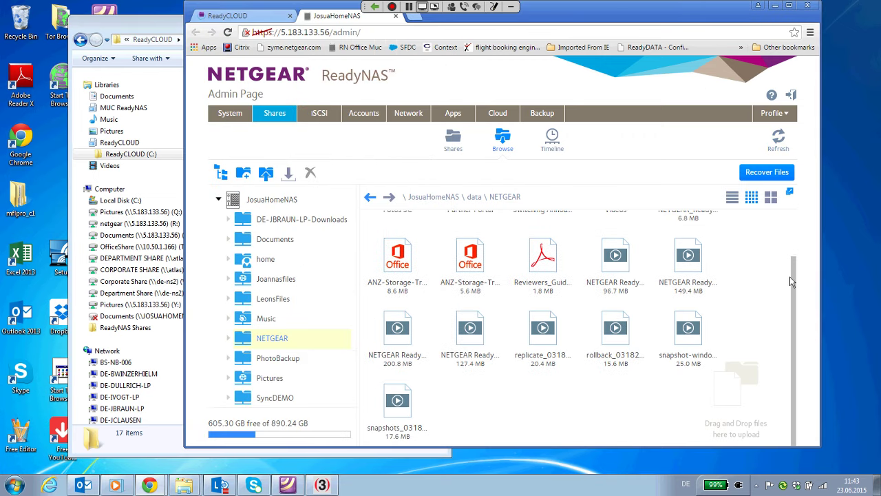
scroll(789, 276, up, 2)
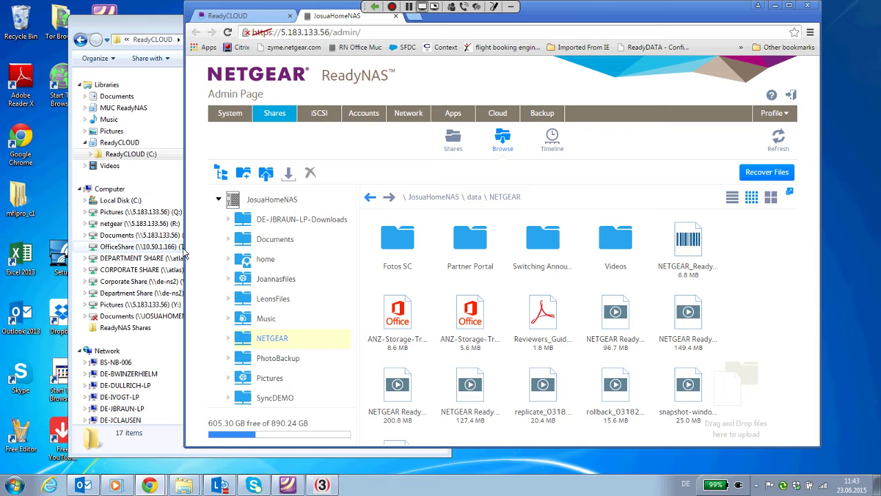
drag(184, 255, 302, 258)
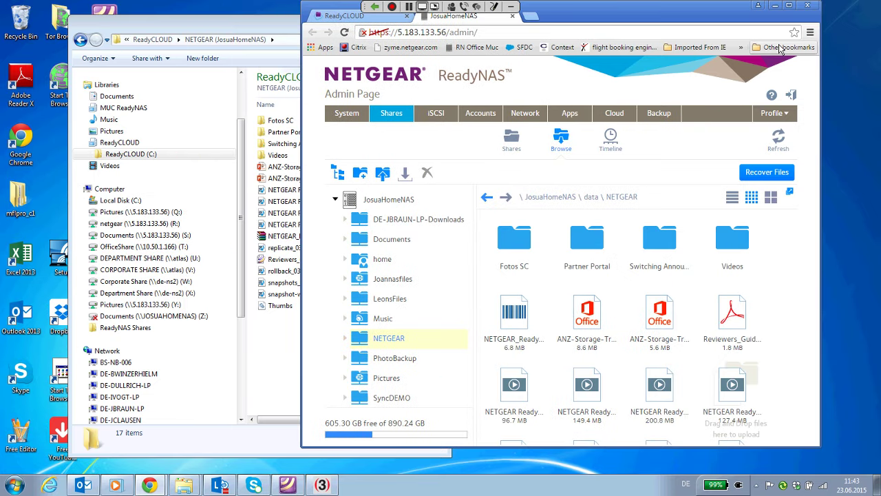
Step: Recover IMAG0734.jpg from the NETGEAR share's Jun 23, 2015 11:00:30 snapshot
click(761, 173)
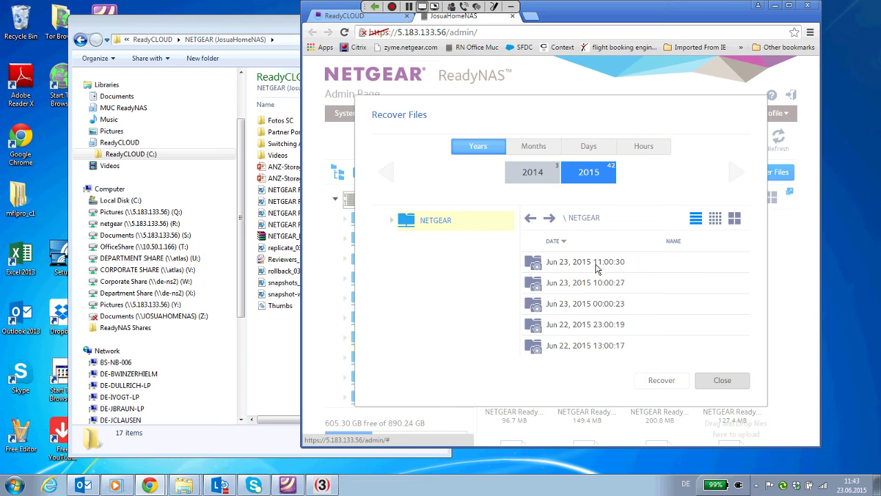
double_click(569, 263)
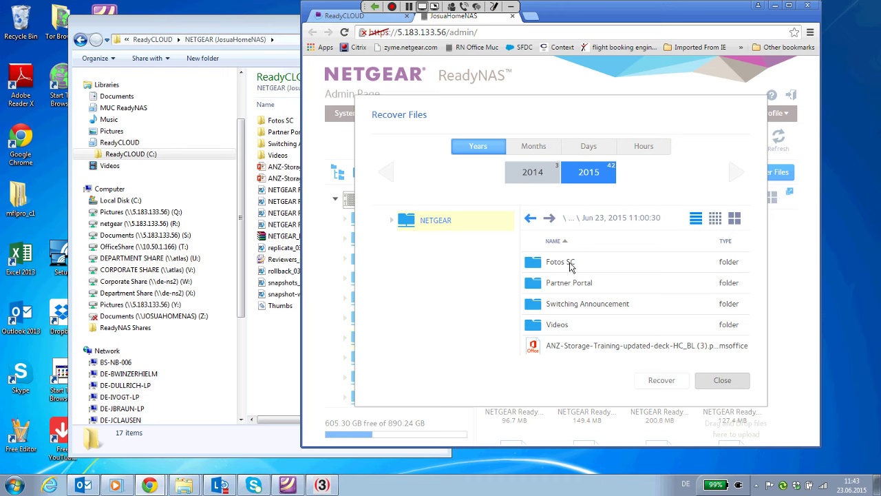
drag(747, 275, 745, 303)
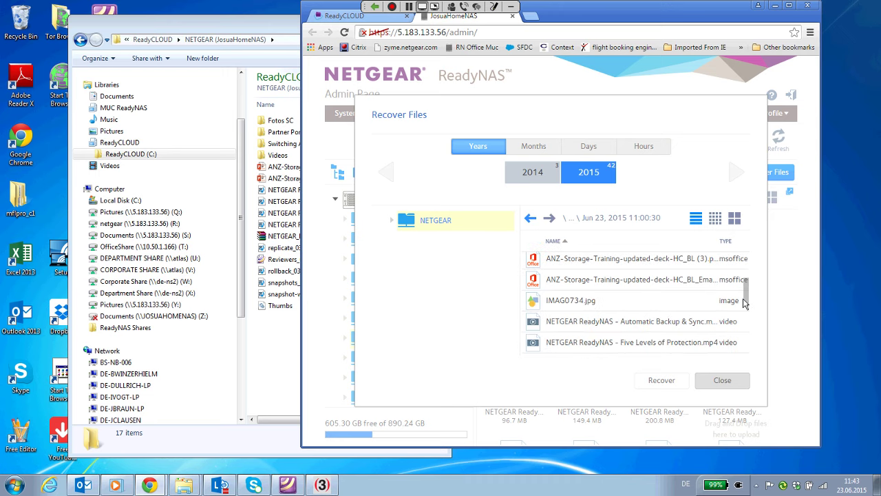
click(575, 304)
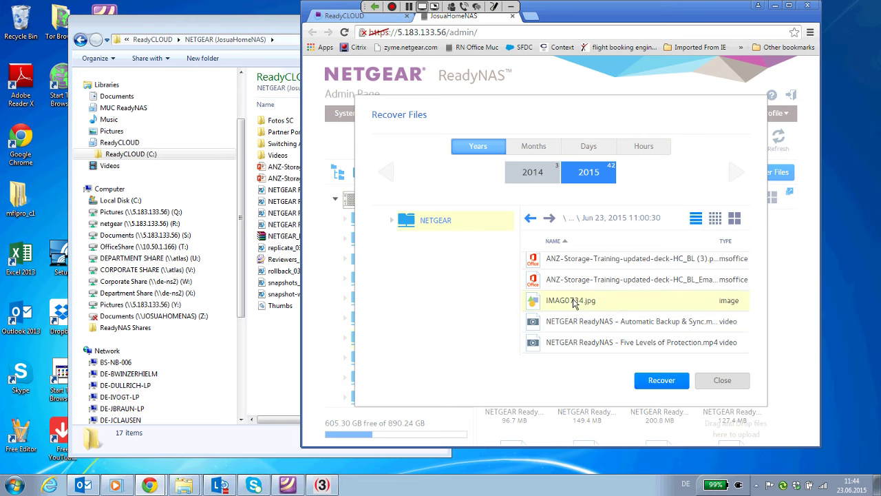
click(662, 386)
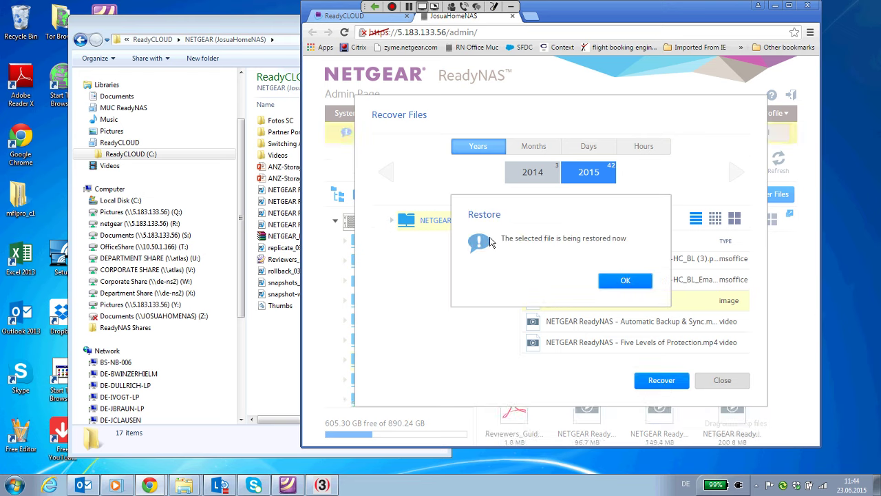
click(631, 282)
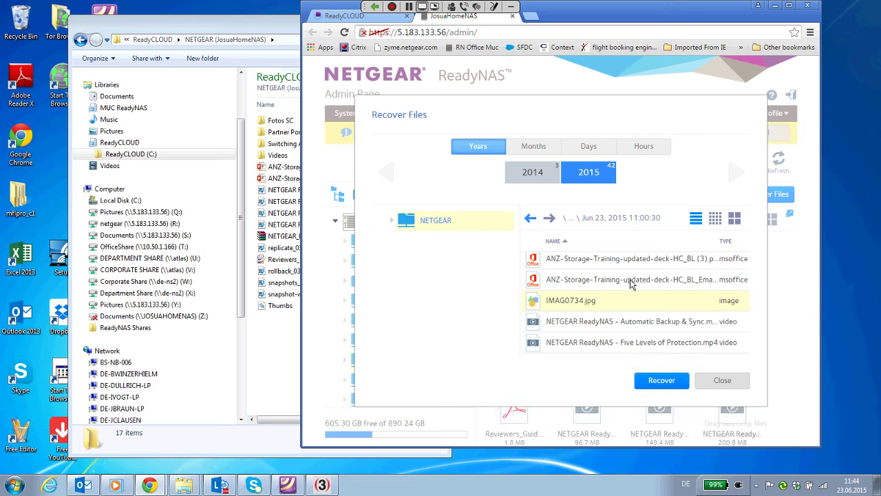
click(726, 381)
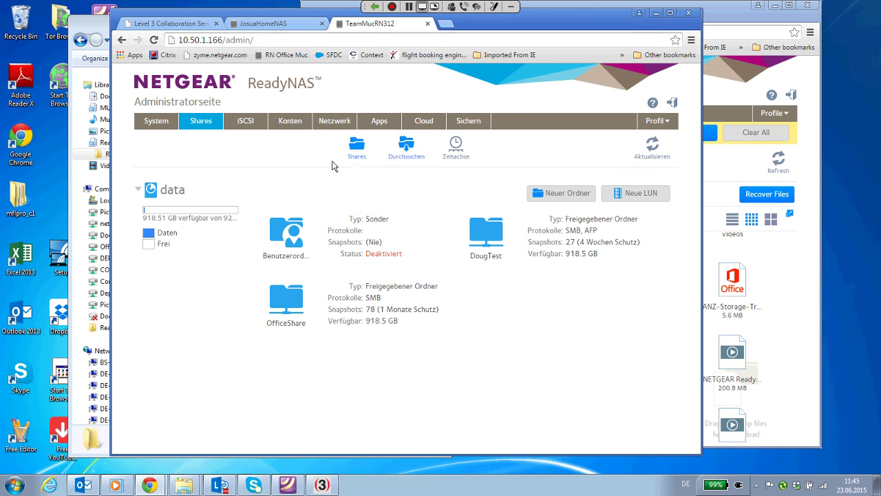
Step: Open snapshot file recovery for OfficeShare after dismissing the no-share-chosen warning
click(405, 164)
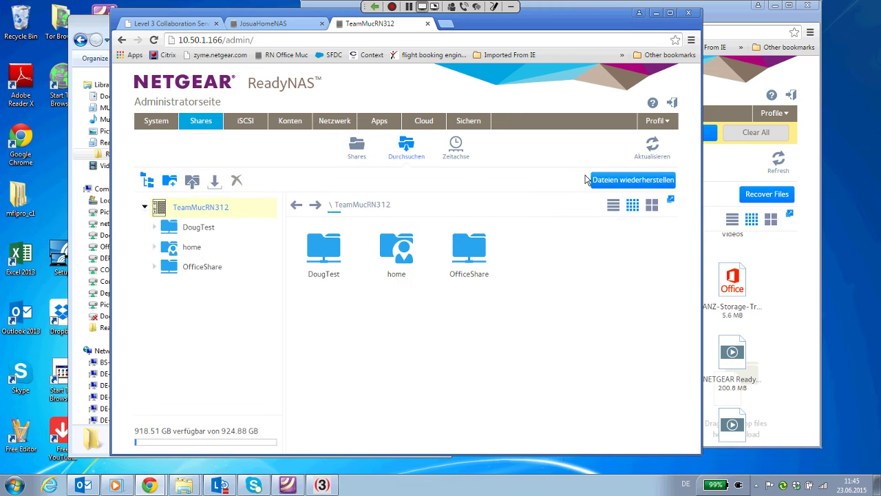
click(617, 180)
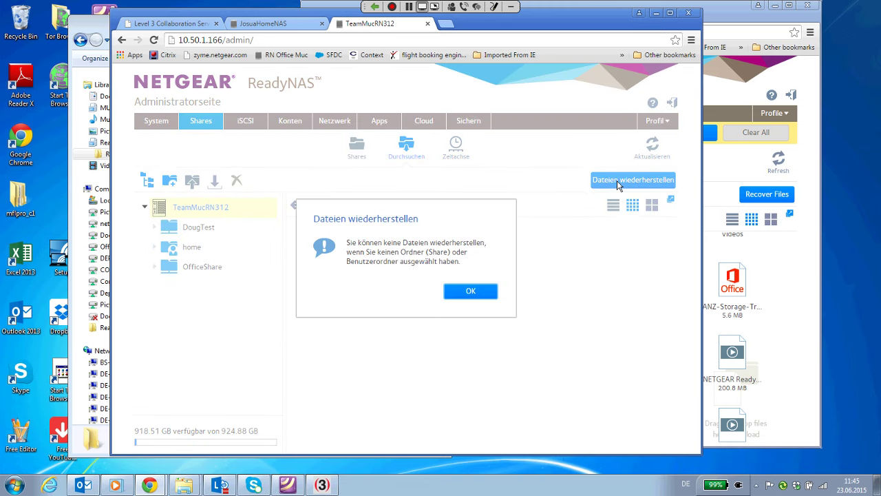
click(471, 292)
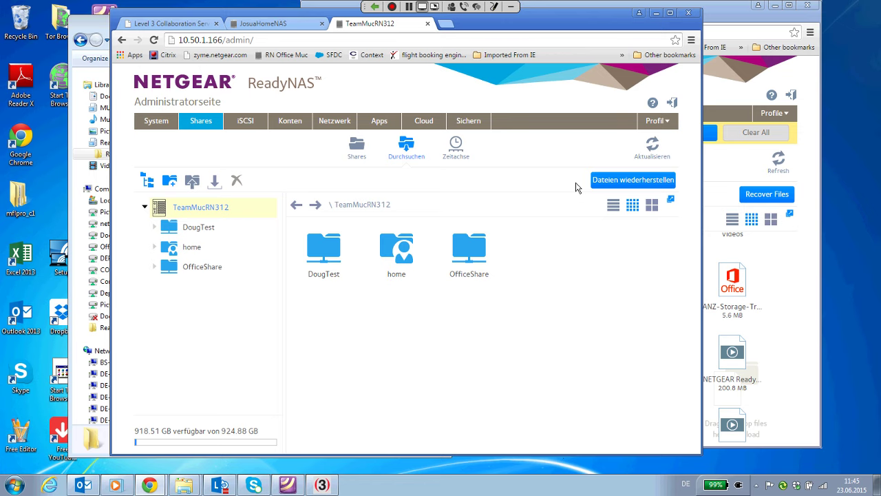
click(441, 269)
click(640, 180)
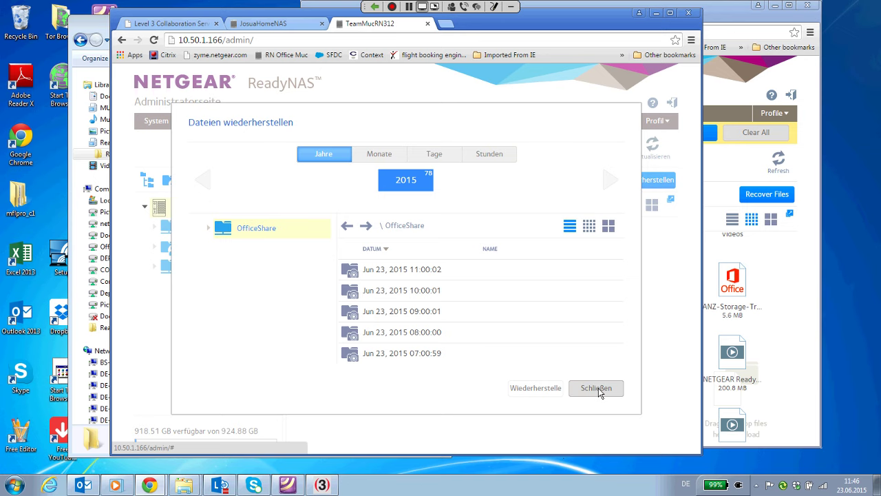
Step: Browse the Jun 23, 2015 10:00:01 snapshot's Allgemeiner Austausch Ordner folder, then close recovery
double_click(417, 292)
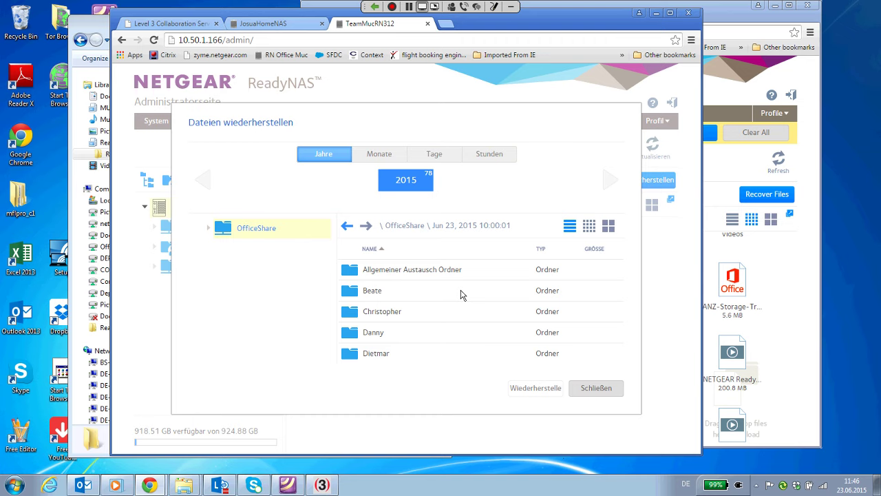
scroll(383, 337, down, 2)
scroll(393, 336, up, 2)
double_click(403, 269)
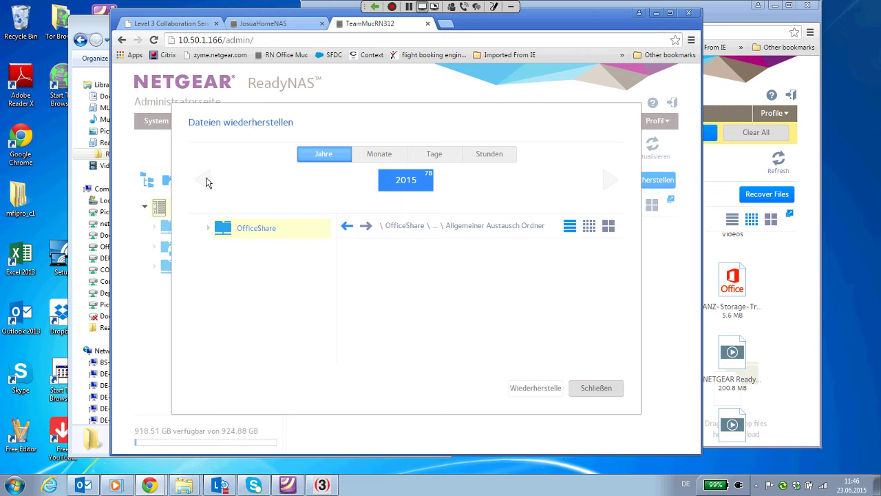
click(596, 388)
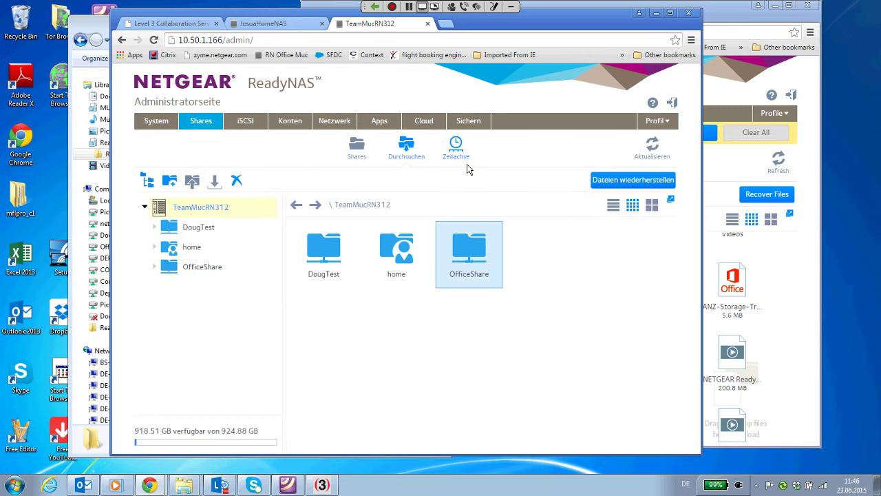
Step: Open the DougTest snapshot timeline, zoom between week and month views, and inspect Tuesday's snapshot
click(456, 151)
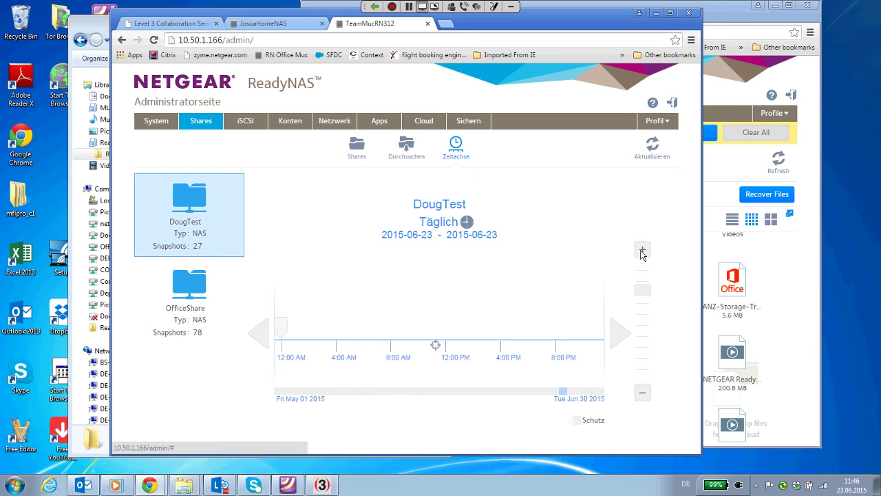
click(643, 393)
click(643, 393)
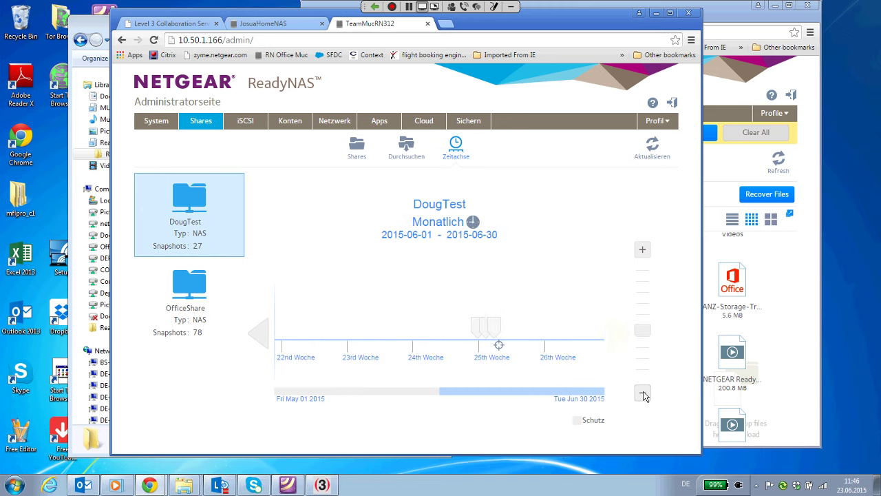
click(642, 249)
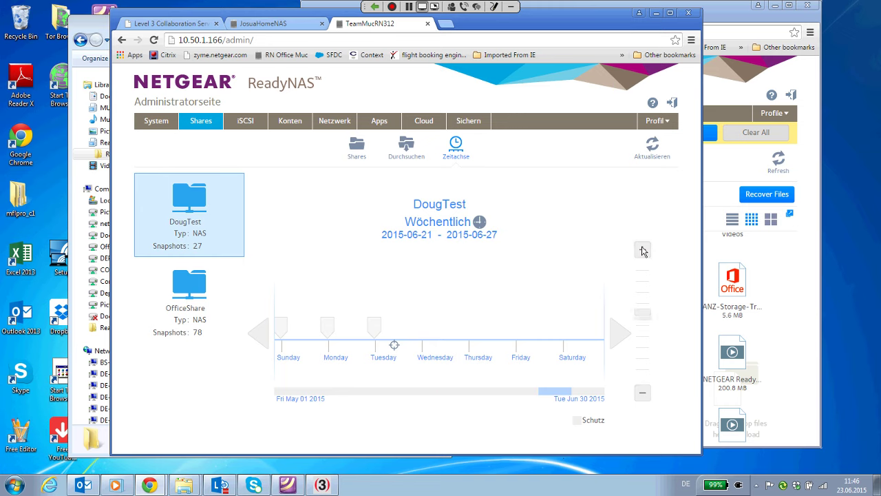
click(373, 330)
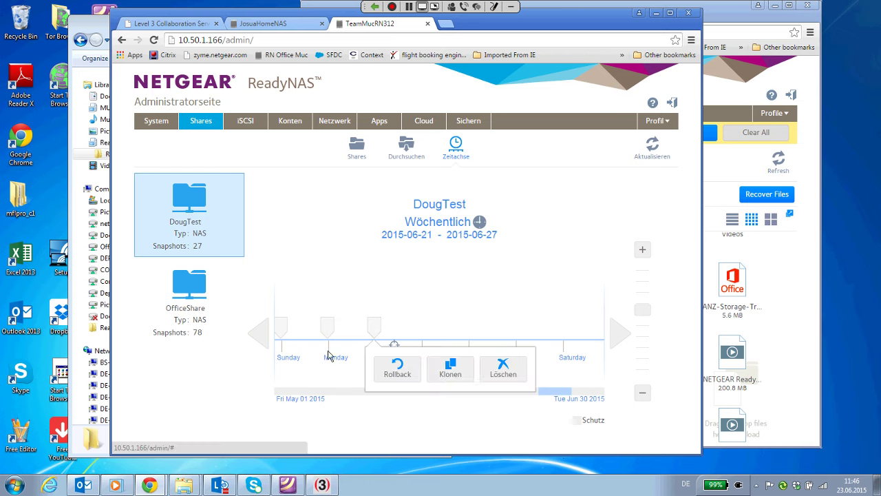
Step: Switch the timeline to OfficeShare and zoom between the daily and hourly views
click(196, 313)
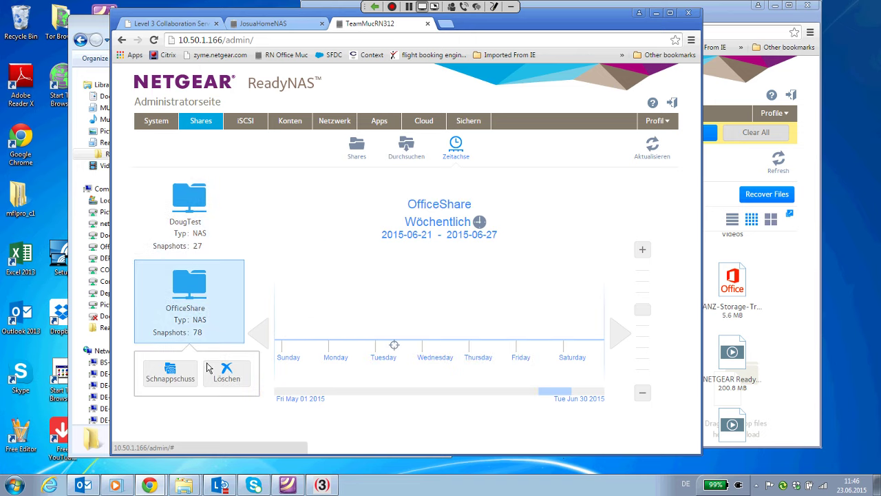
click(203, 426)
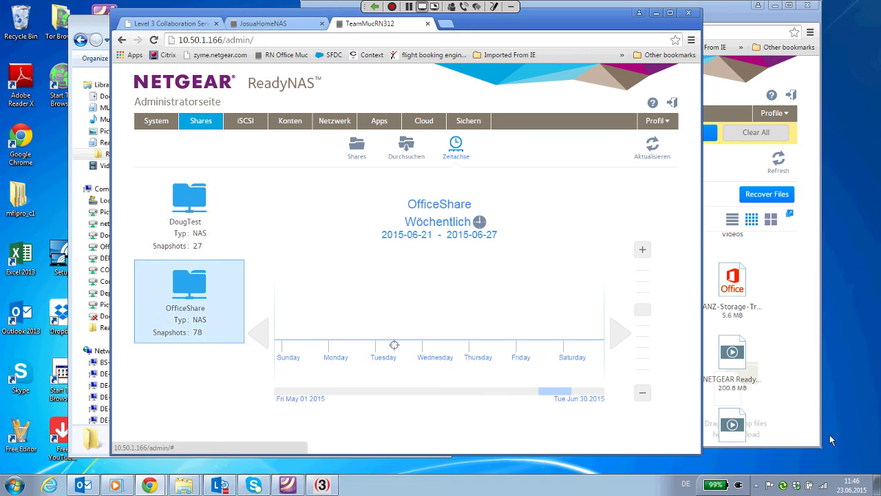
click(642, 250)
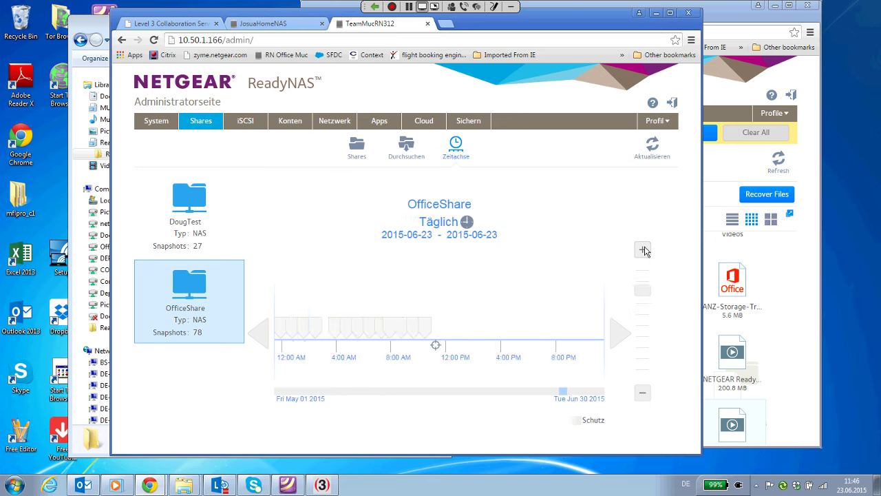
click(643, 251)
click(640, 392)
Step: Inspect one of OfficeShare's snapshots, then settle on the 2015-06-23 daily view
click(436, 344)
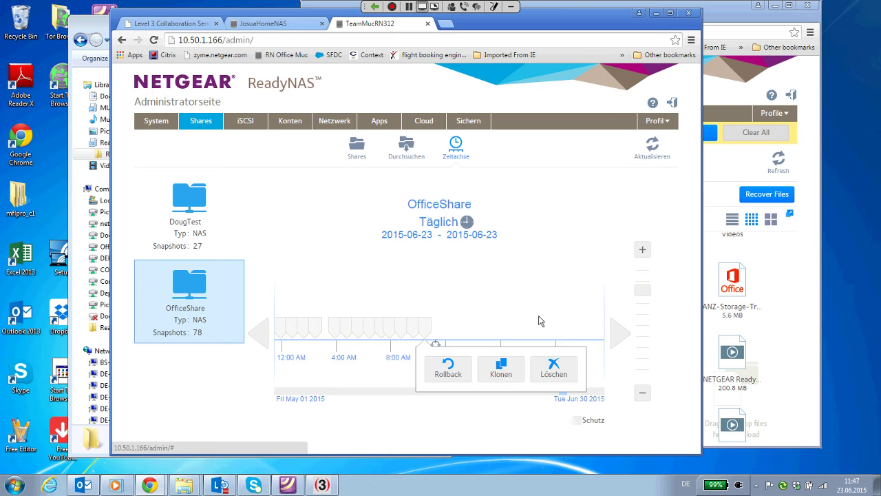
click(642, 392)
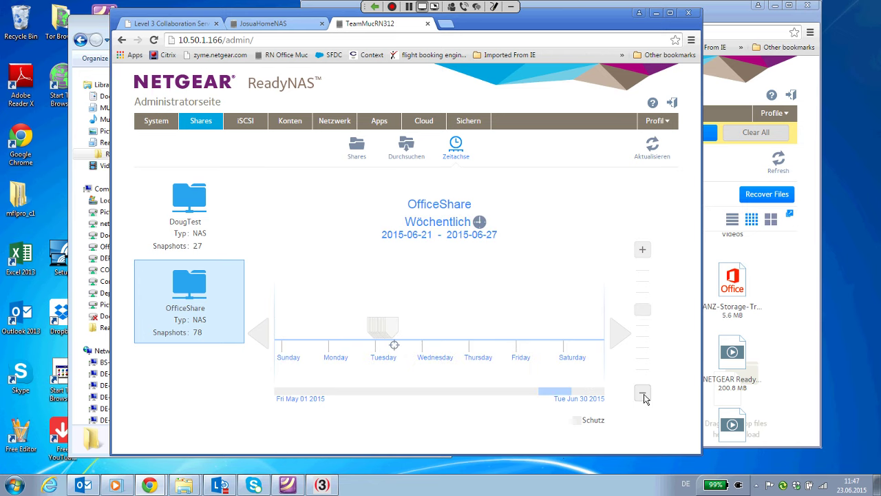
click(643, 395)
click(642, 250)
click(641, 251)
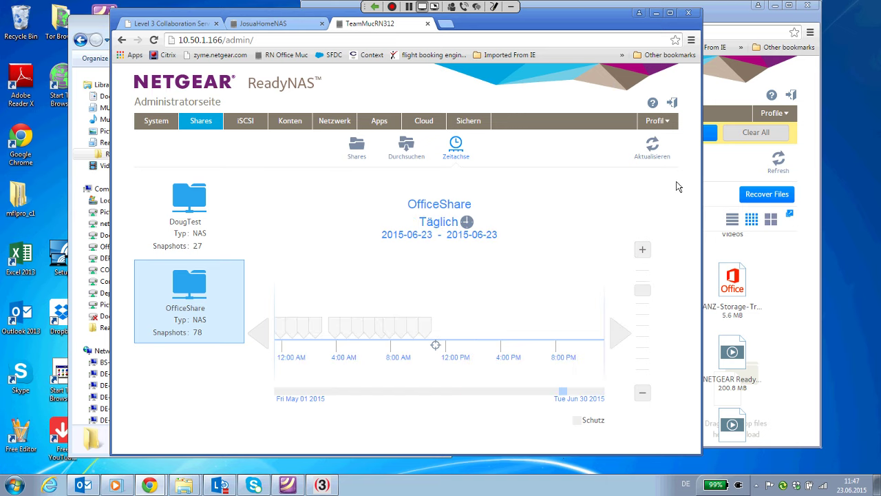
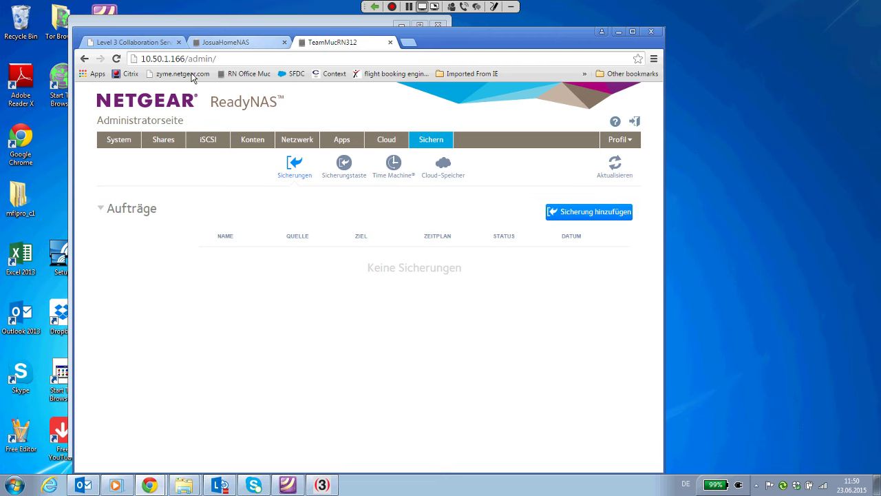
Step: Switch to the home NAS tab to show its daily Documents-share USB/eSATA backup job marked Failed
click(226, 42)
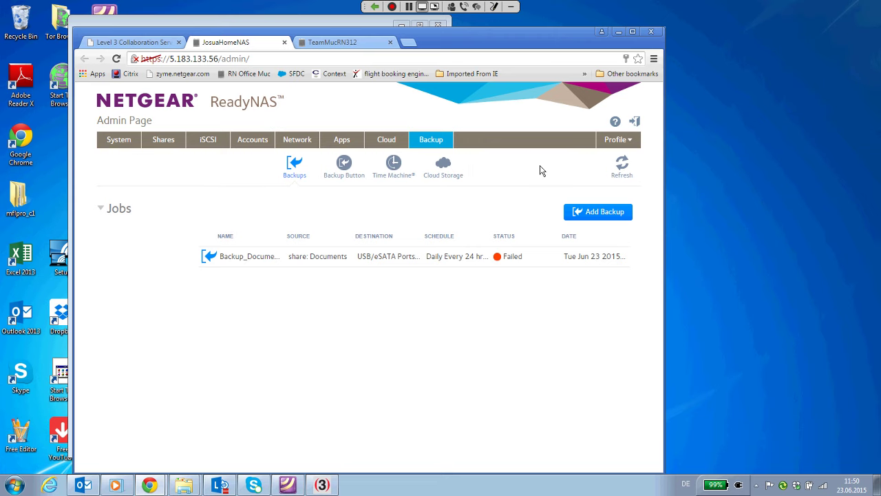
click(580, 215)
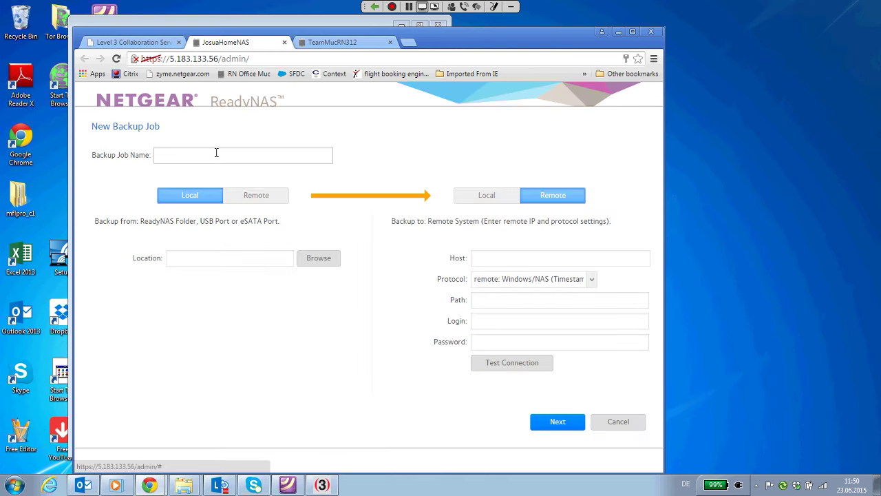
click(323, 264)
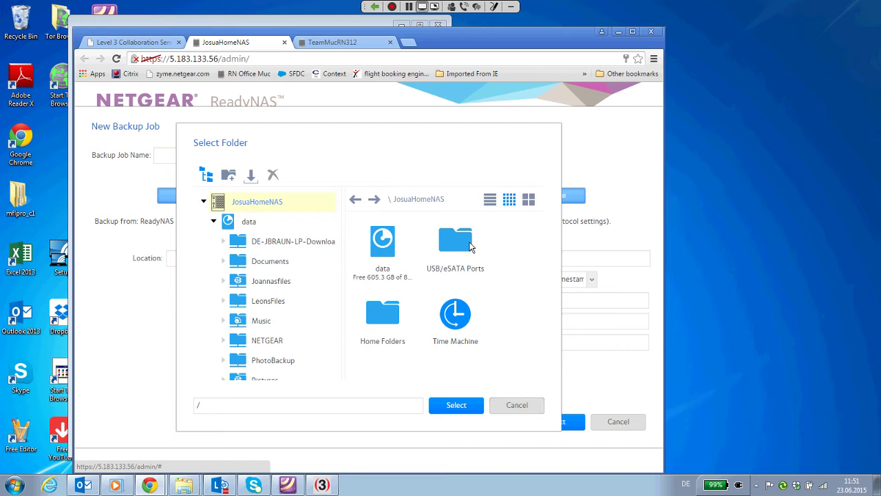
click(533, 411)
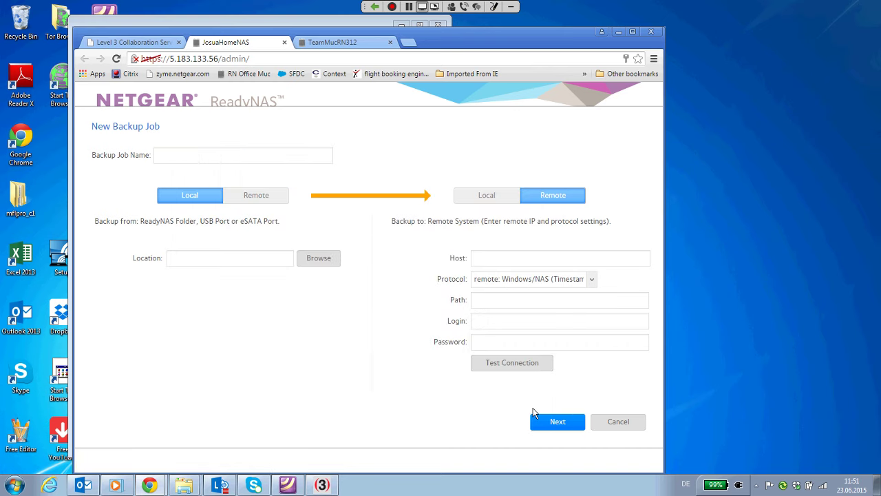
click(592, 283)
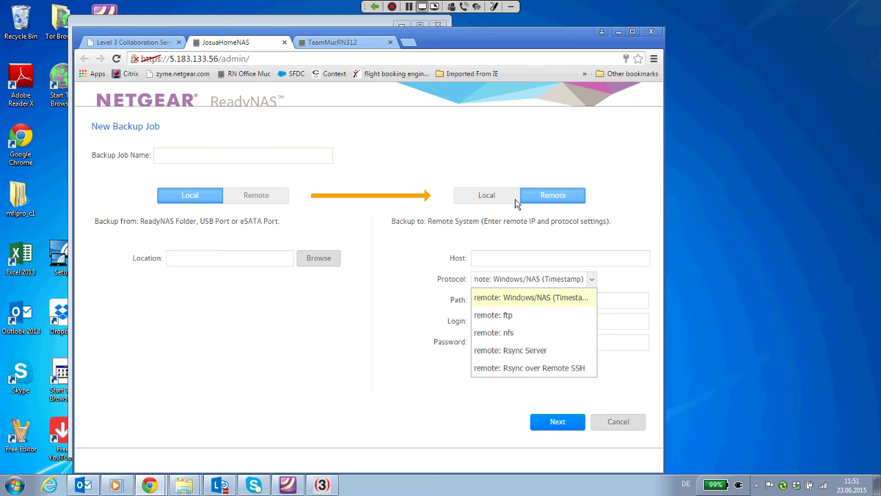
click(486, 197)
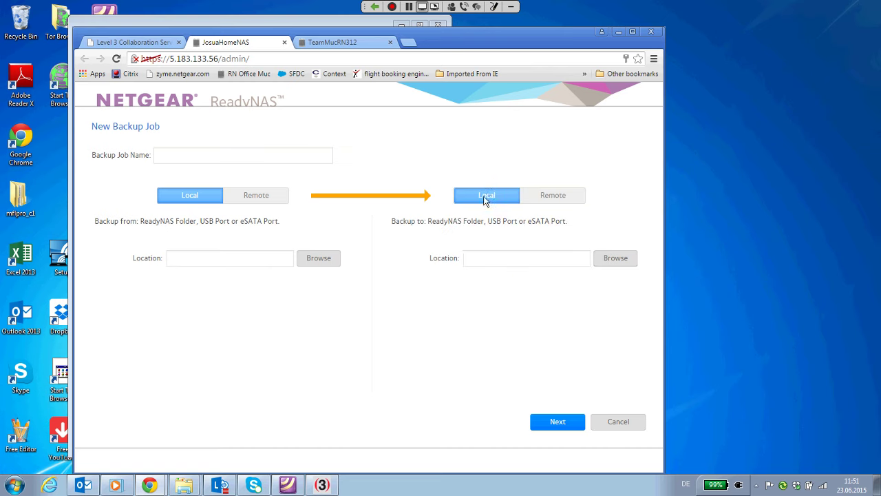
click(599, 259)
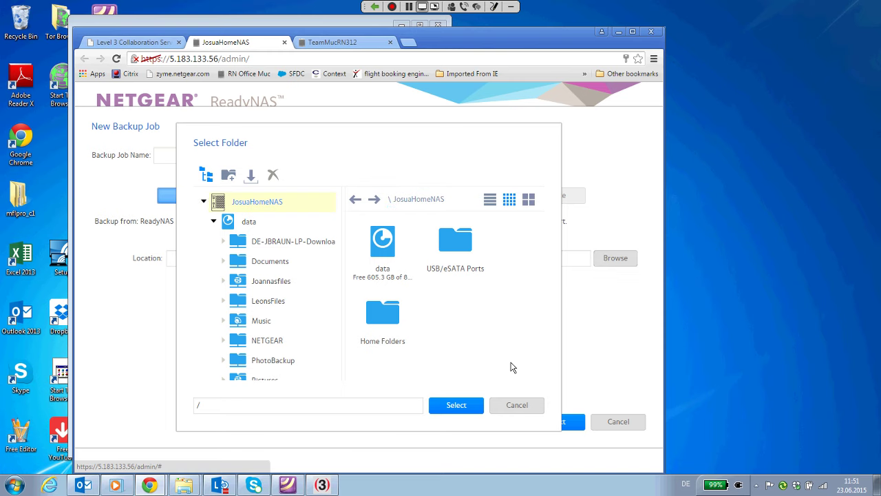
double_click(452, 244)
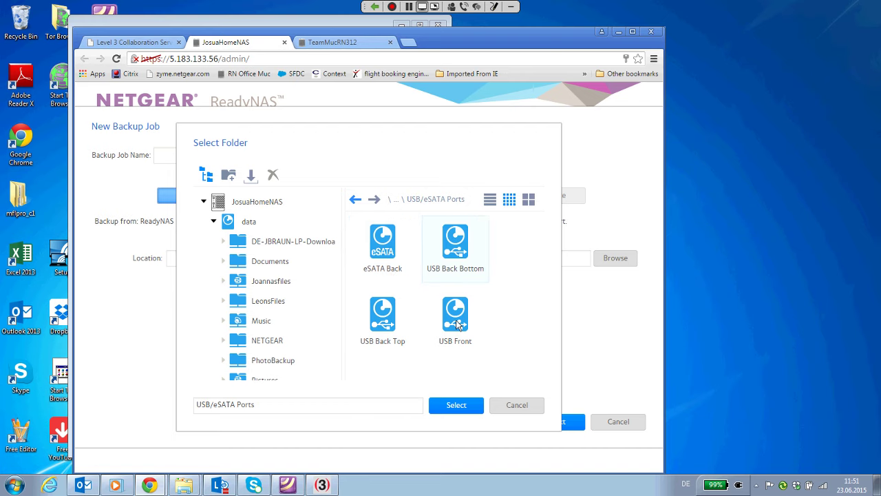
click(516, 436)
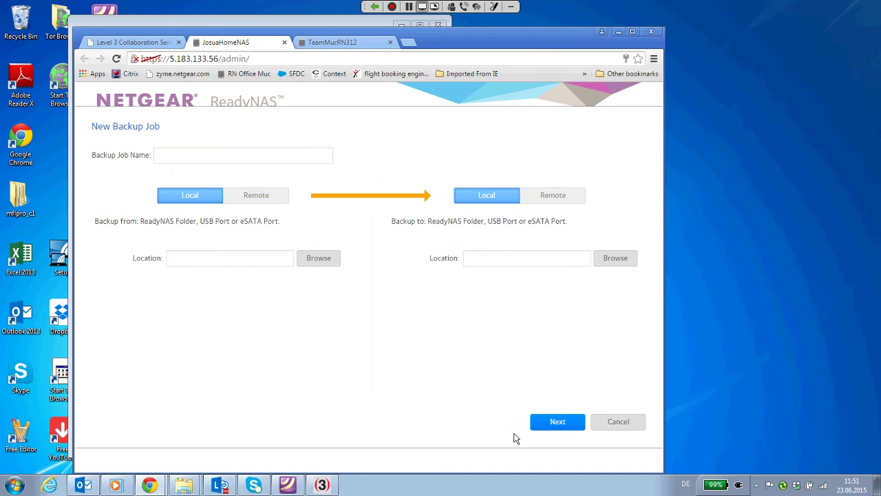
click(628, 421)
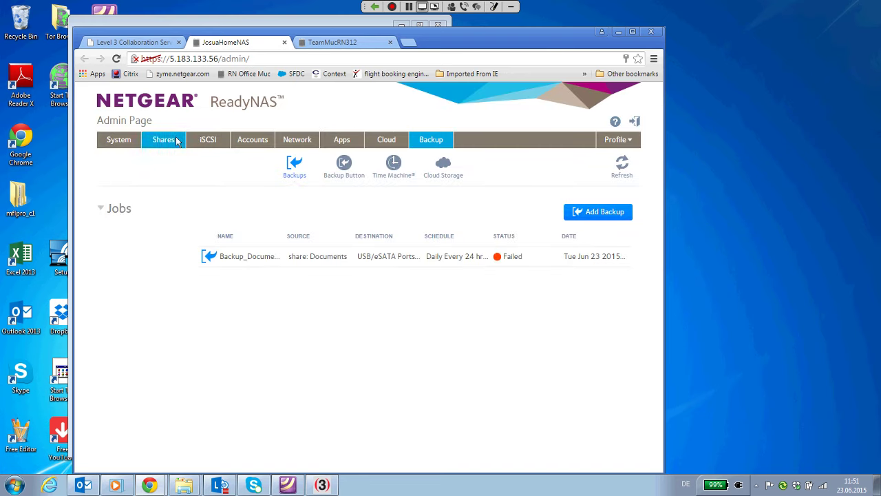
Step: Open Backup > Cloud Storage and review the ReadyNAS Vault and Dropbox sections, both switched off
click(391, 143)
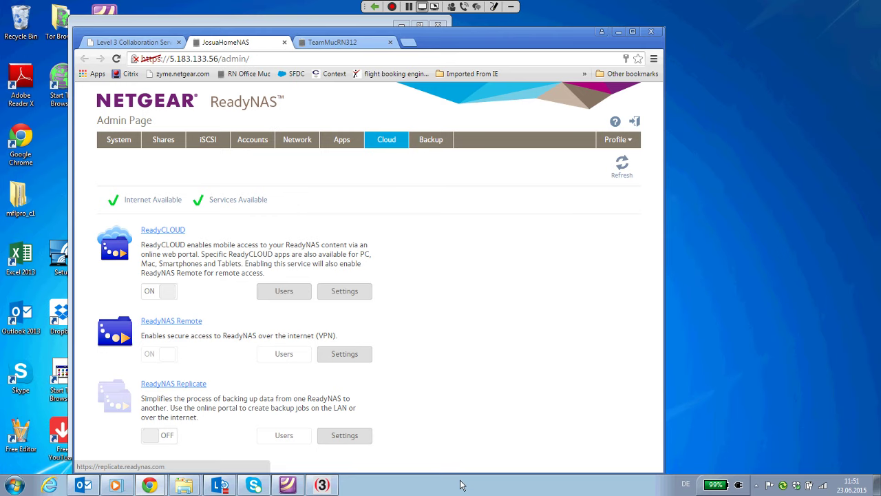
drag(544, 40, 572, 18)
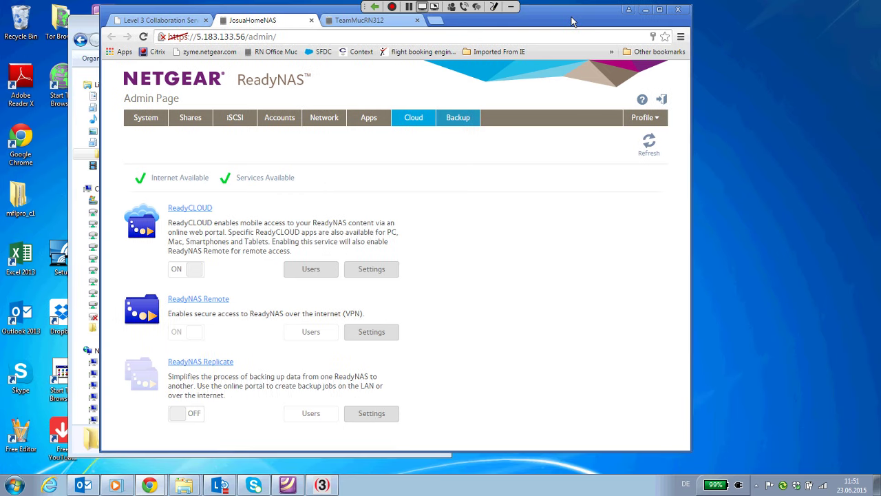
click(458, 117)
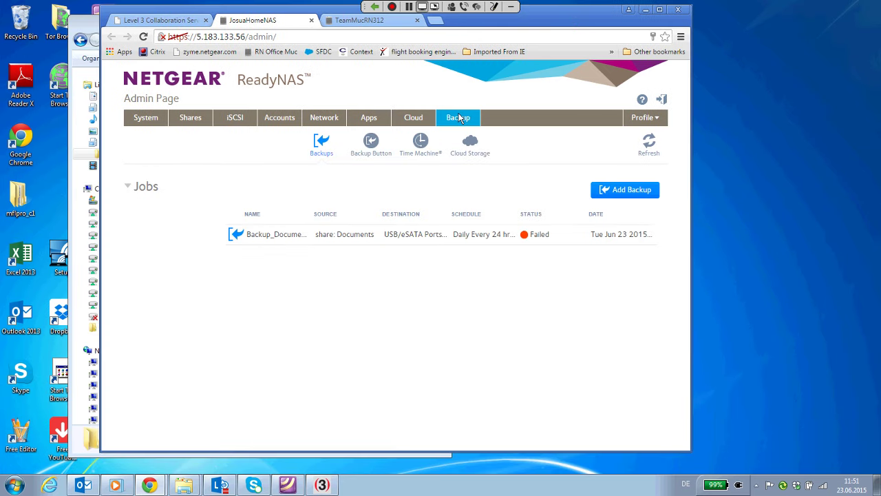
click(471, 148)
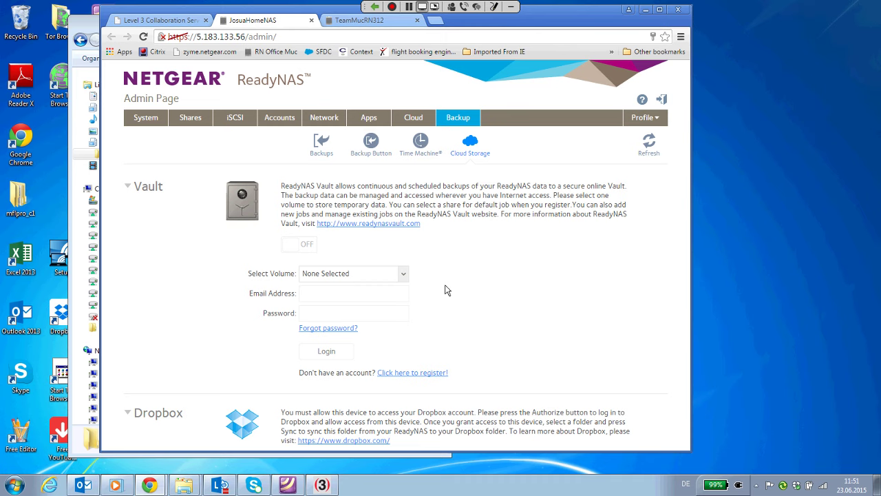
scroll(500, 240, down, 2)
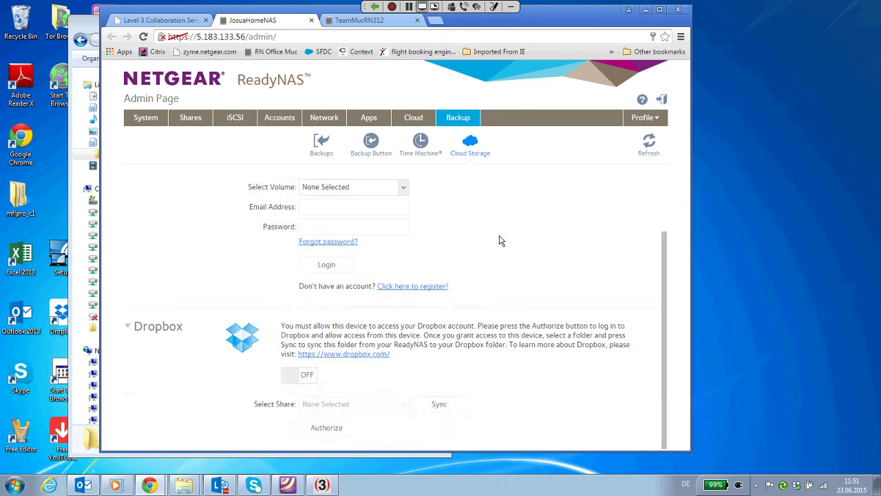
scroll(500, 240, up, 2)
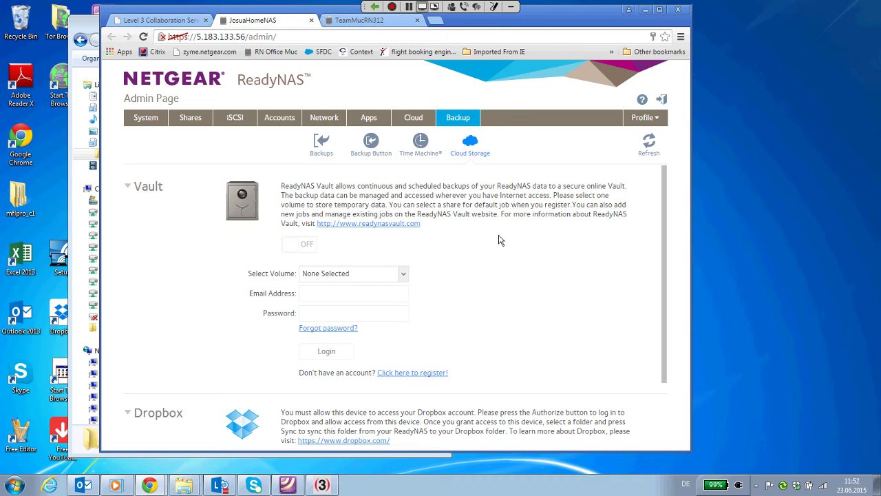
Step: Glance at the Time Machine settings, then go back to the list with the failed Documents job
click(428, 153)
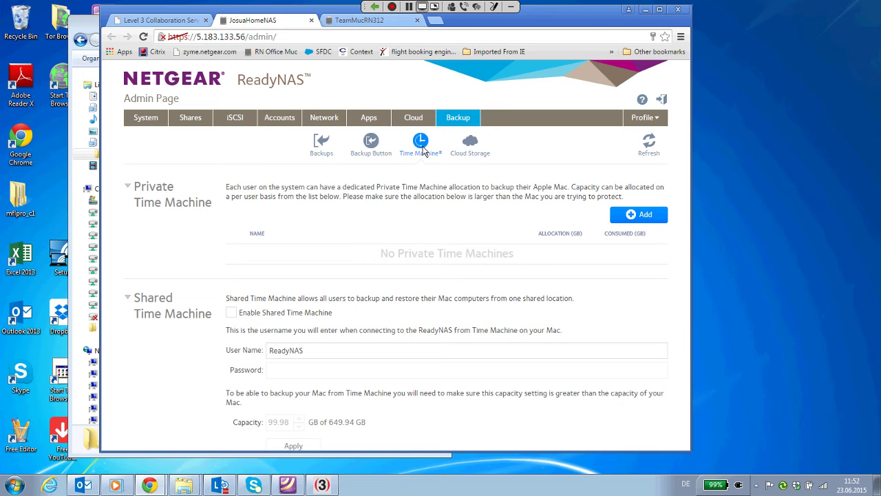
click(321, 151)
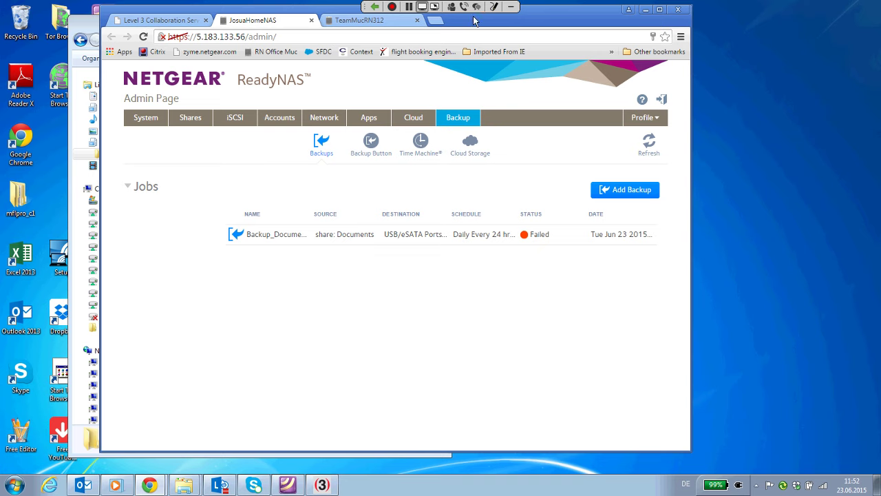
mouse_move(184, 490)
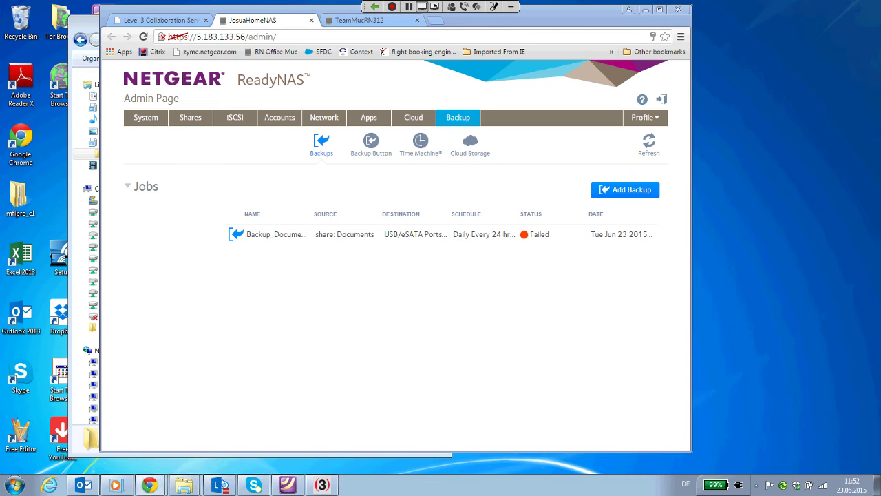
Step: Open the replicate_03182013 video in Windows Media Player and skip ahead to 00:06
click(115, 485)
drag(553, 146, 527, 76)
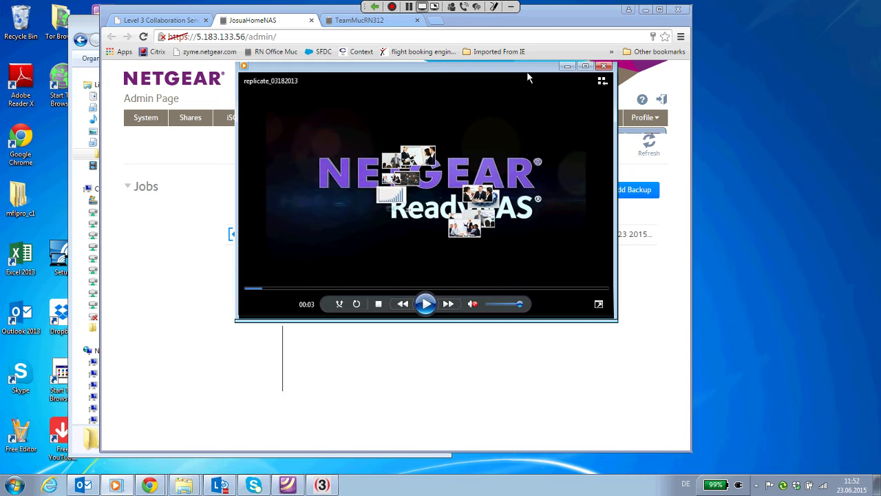
click(272, 292)
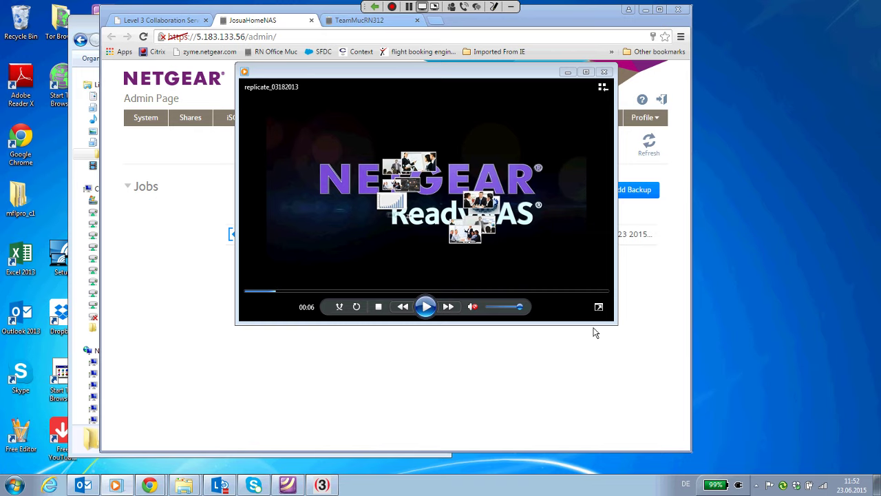
Step: Enlarge the video window, move it aside, and bring the ReadyNAS admin page forward
drag(614, 322, 831, 460)
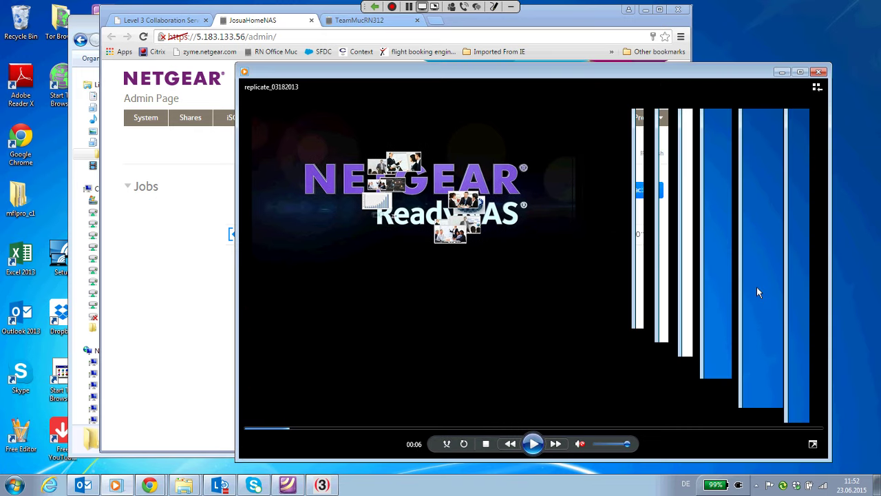
drag(757, 286, 628, 229)
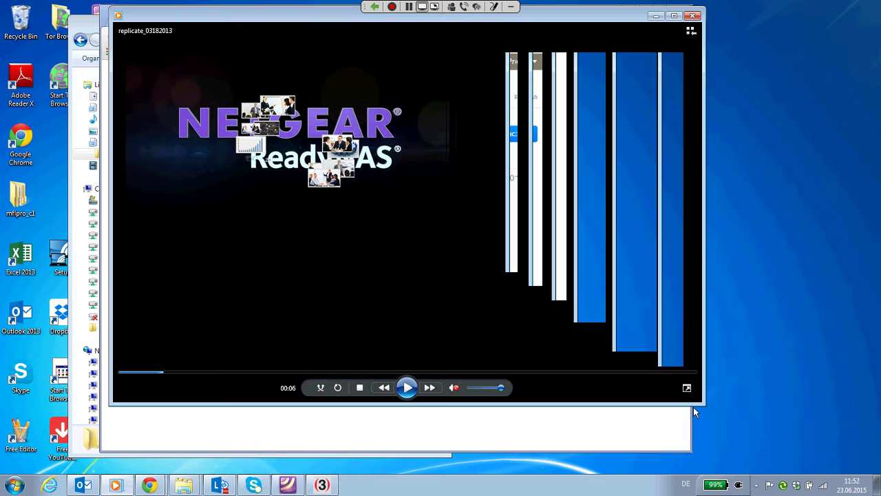
drag(694, 407, 827, 437)
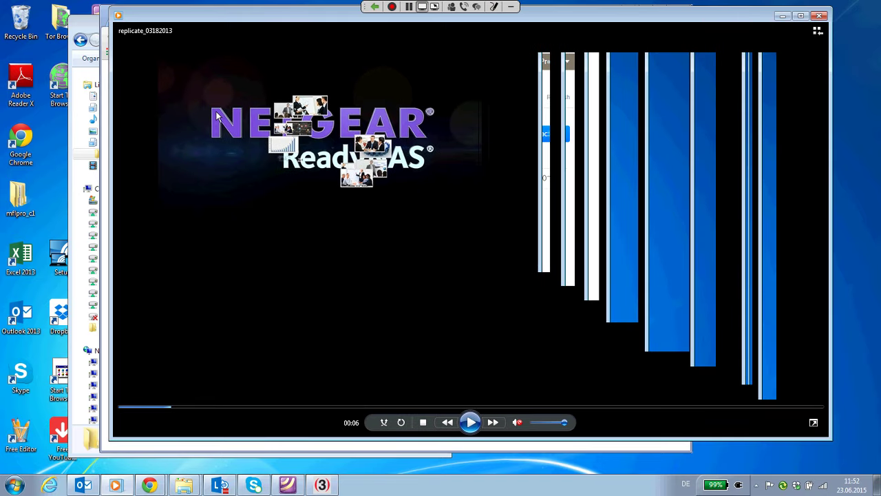
drag(206, 20, 475, 152)
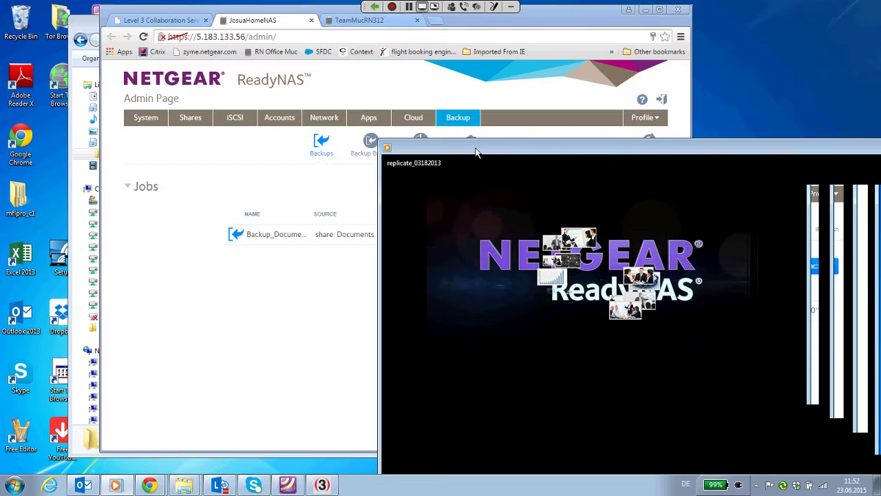
click(442, 86)
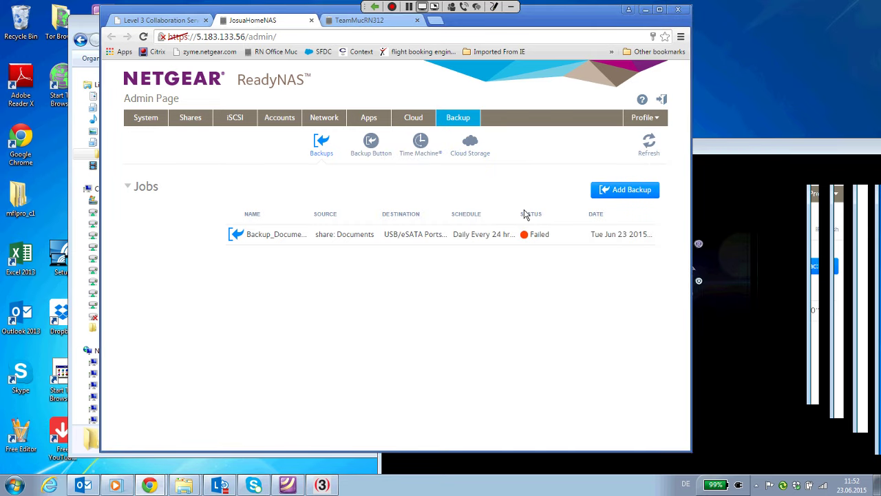
Step: Start a new backup job, review its remote Protocol options, cancel it, and bring the video forward
click(607, 192)
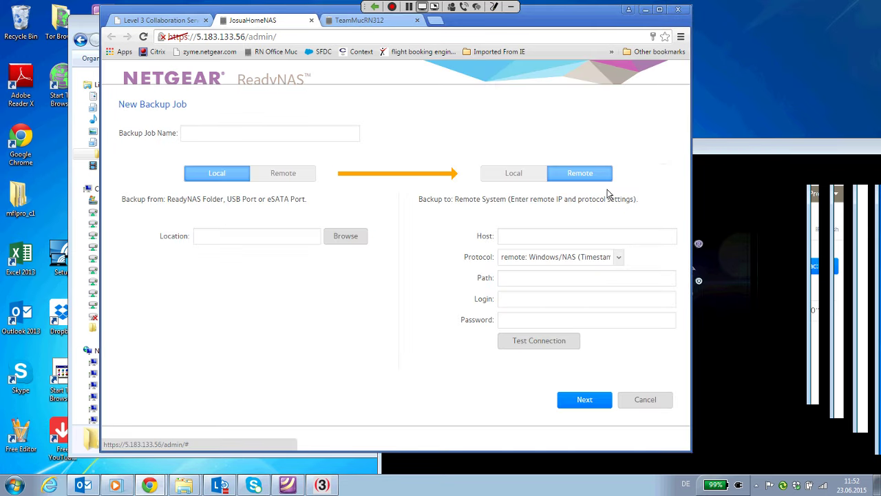
click(611, 259)
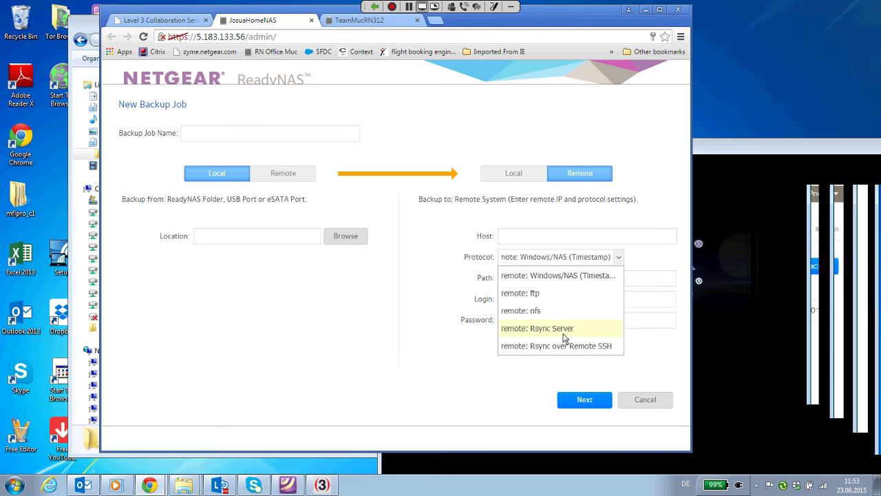
click(644, 400)
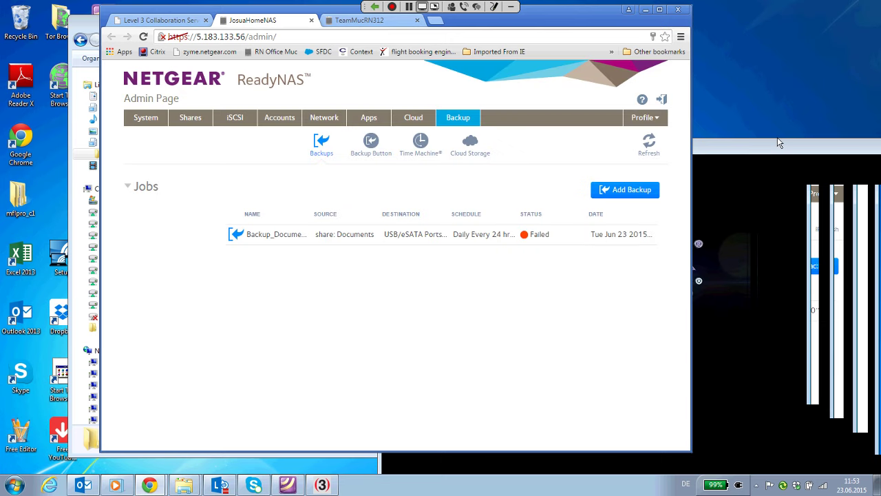
drag(777, 142, 494, 16)
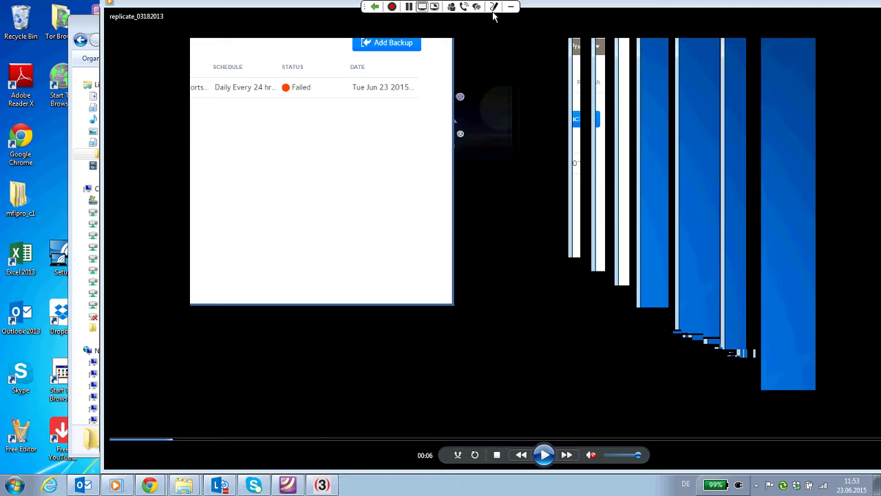
Step: Play the Replicate demo, pausing at 00:17 and 00:32 and resuming each time
click(544, 454)
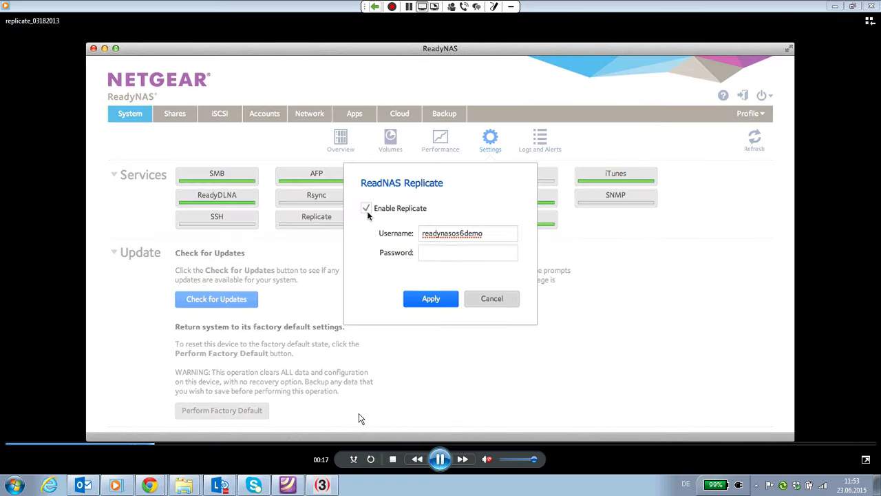
click(440, 461)
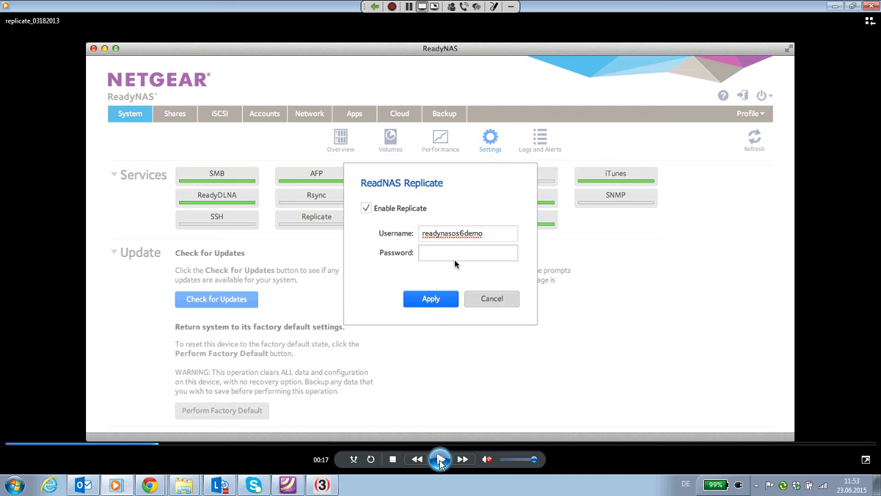
click(441, 461)
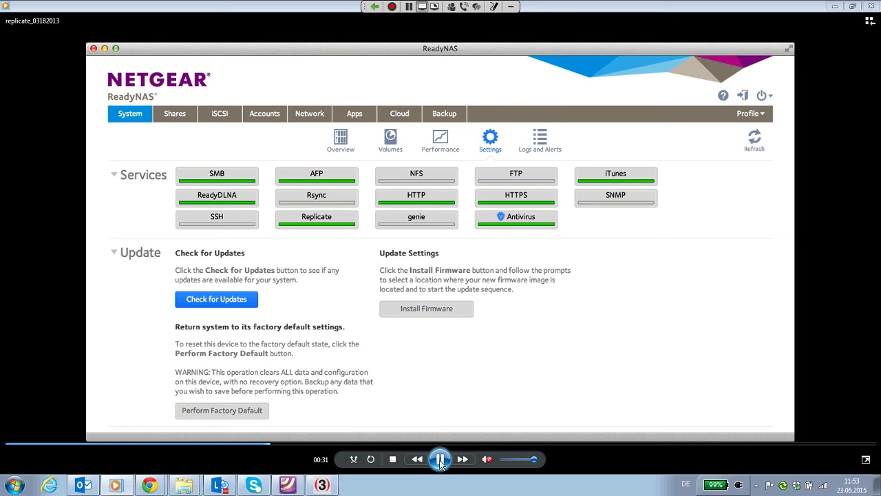
click(441, 459)
click(440, 459)
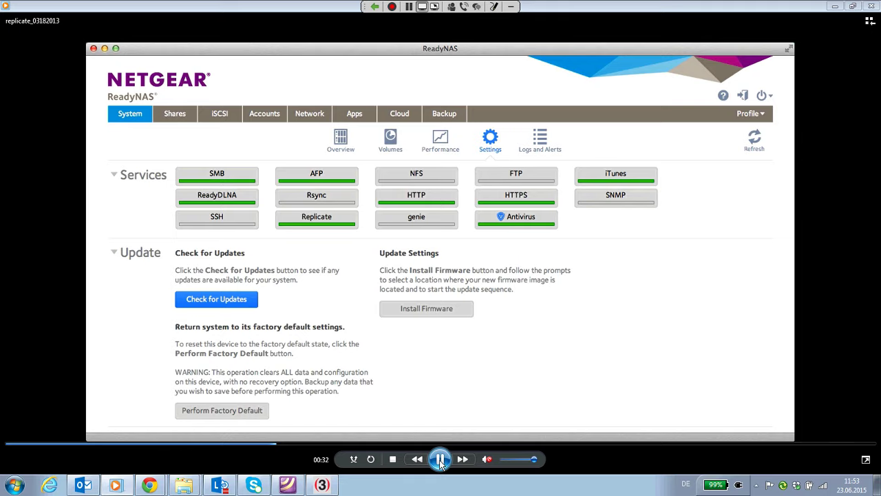